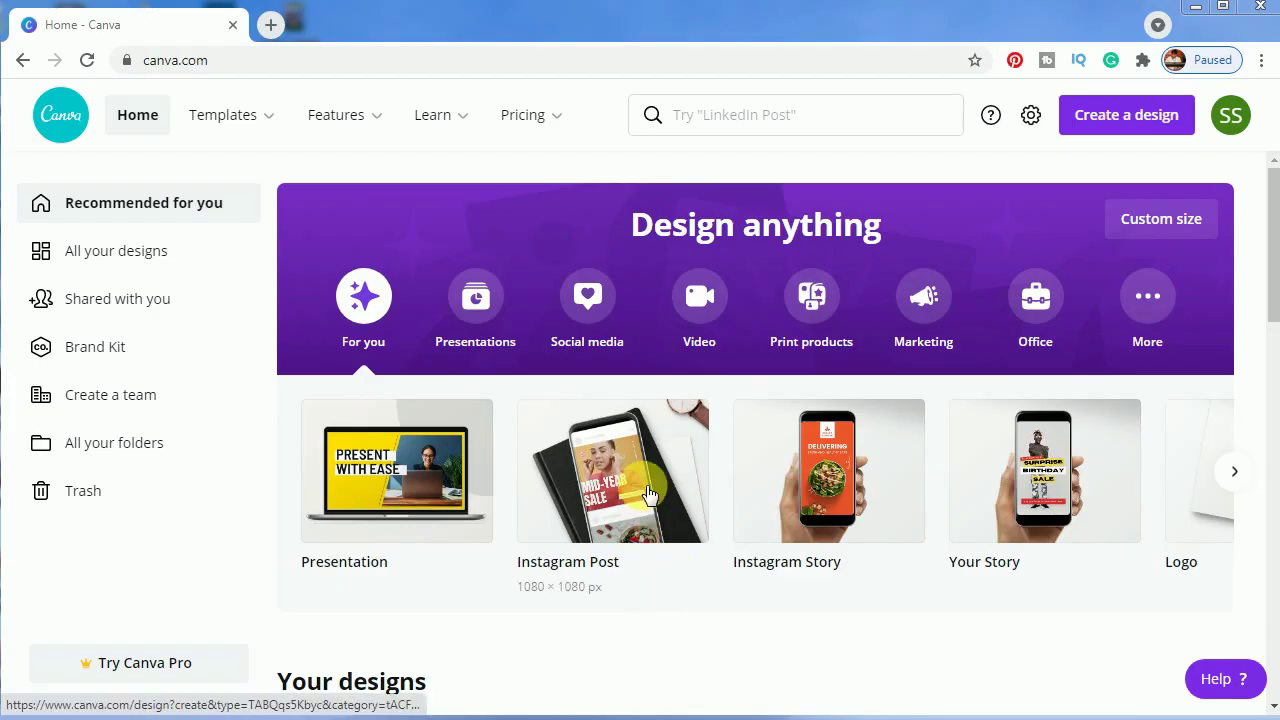
Step: Open a new Instagram Post design from its thumbnail on the Canva home page
click(617, 490)
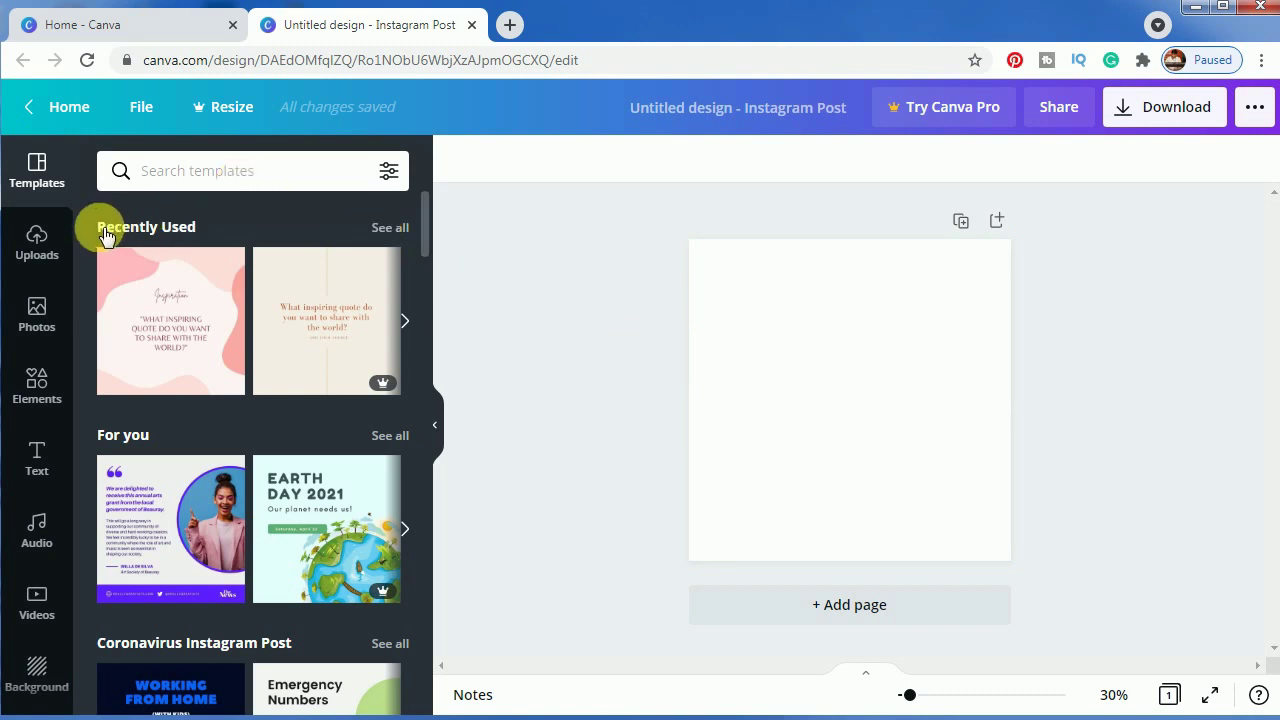
Step: Show the Images tab of Uploads beside the blank Instagram Post canvas
click(32, 255)
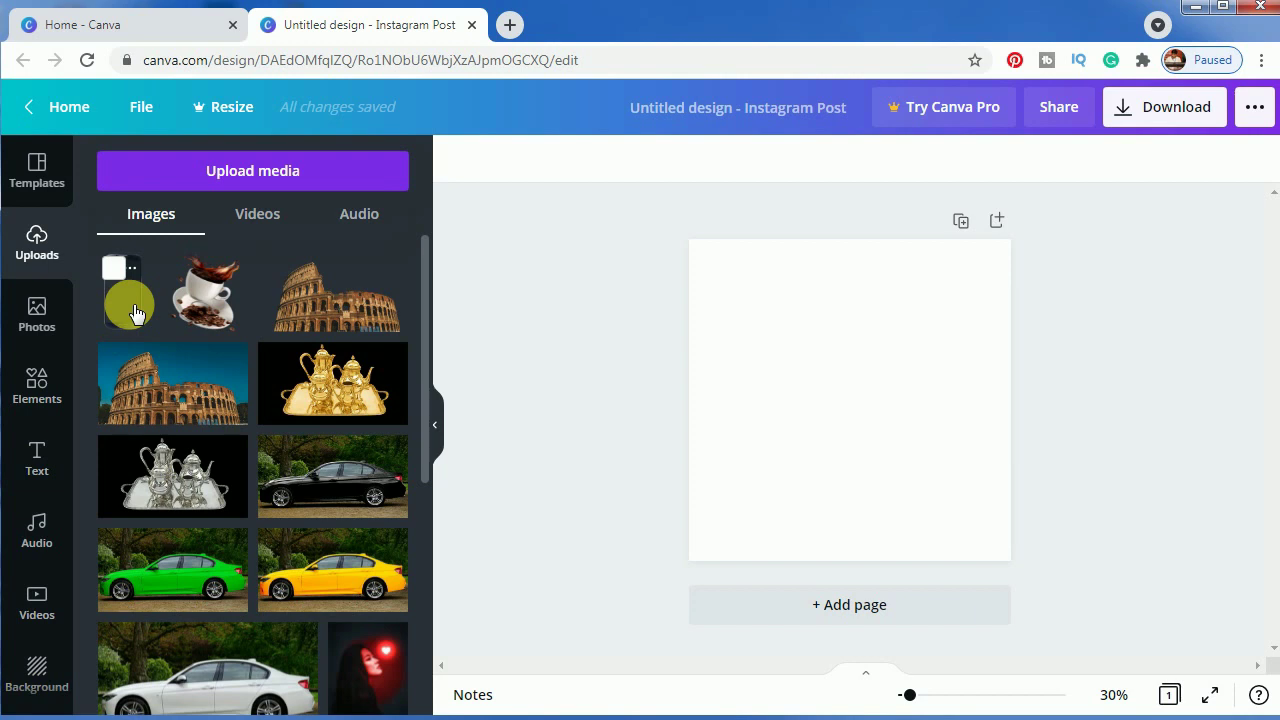
Step: Add two copies of the coffee cup upload and enlarge one to 864 × 697 toward the upper left
click(208, 305)
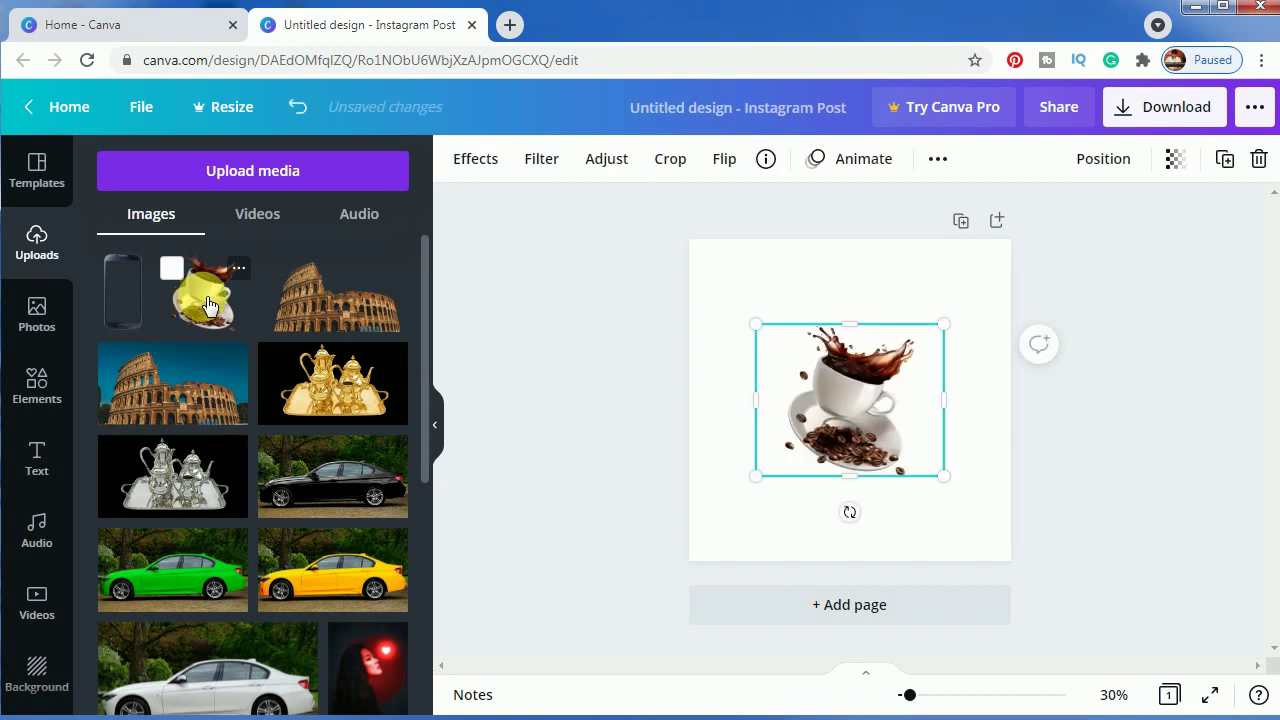
click(208, 305)
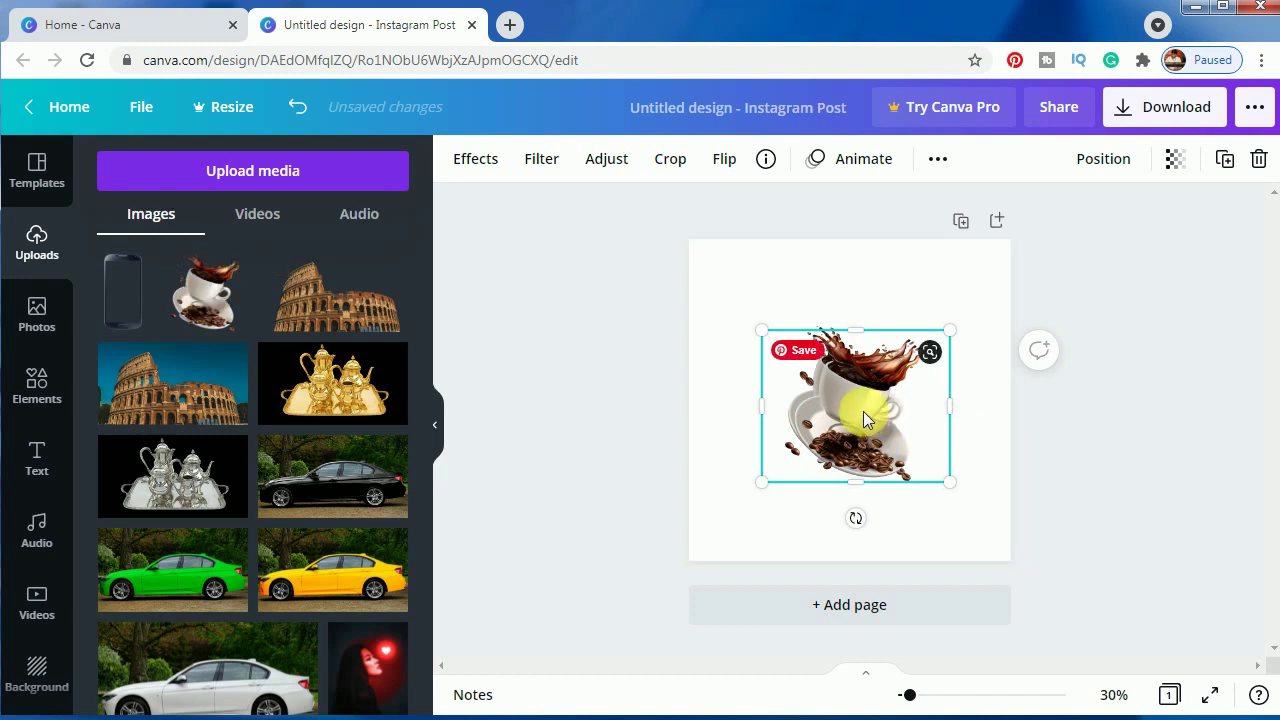
drag(863, 411, 833, 383)
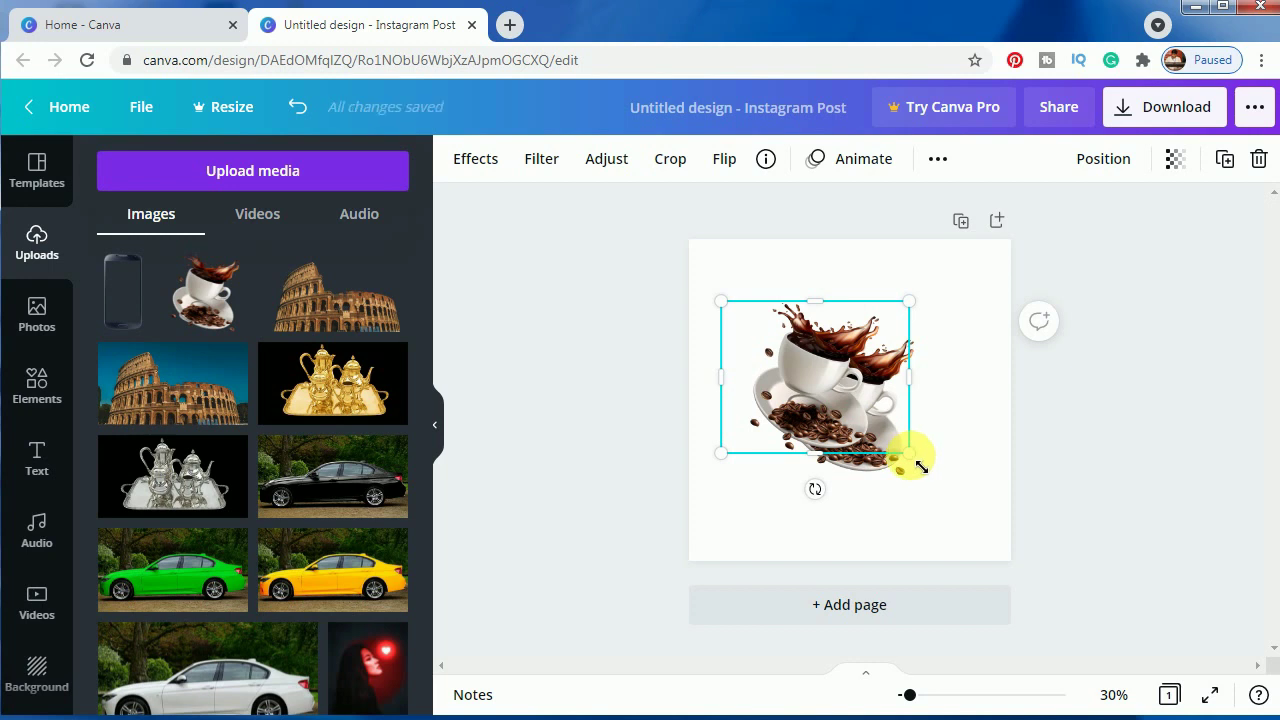
drag(918, 463, 983, 538)
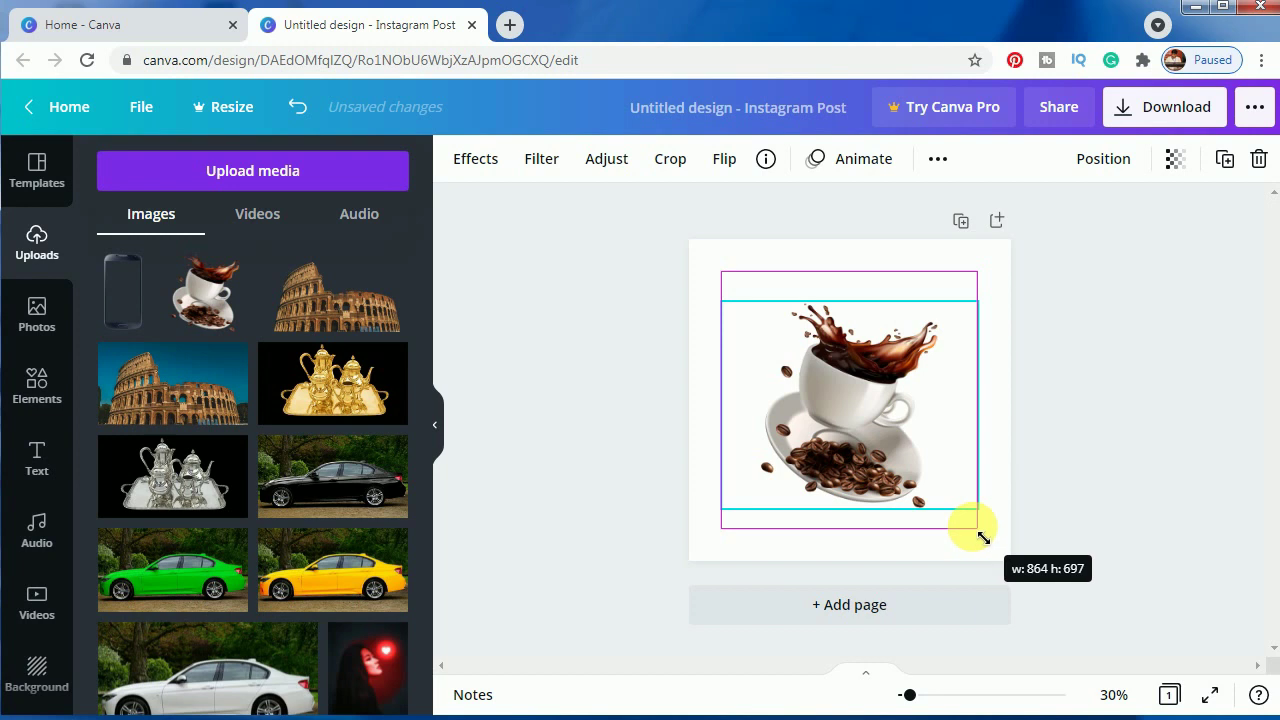
drag(983, 538, 983, 537)
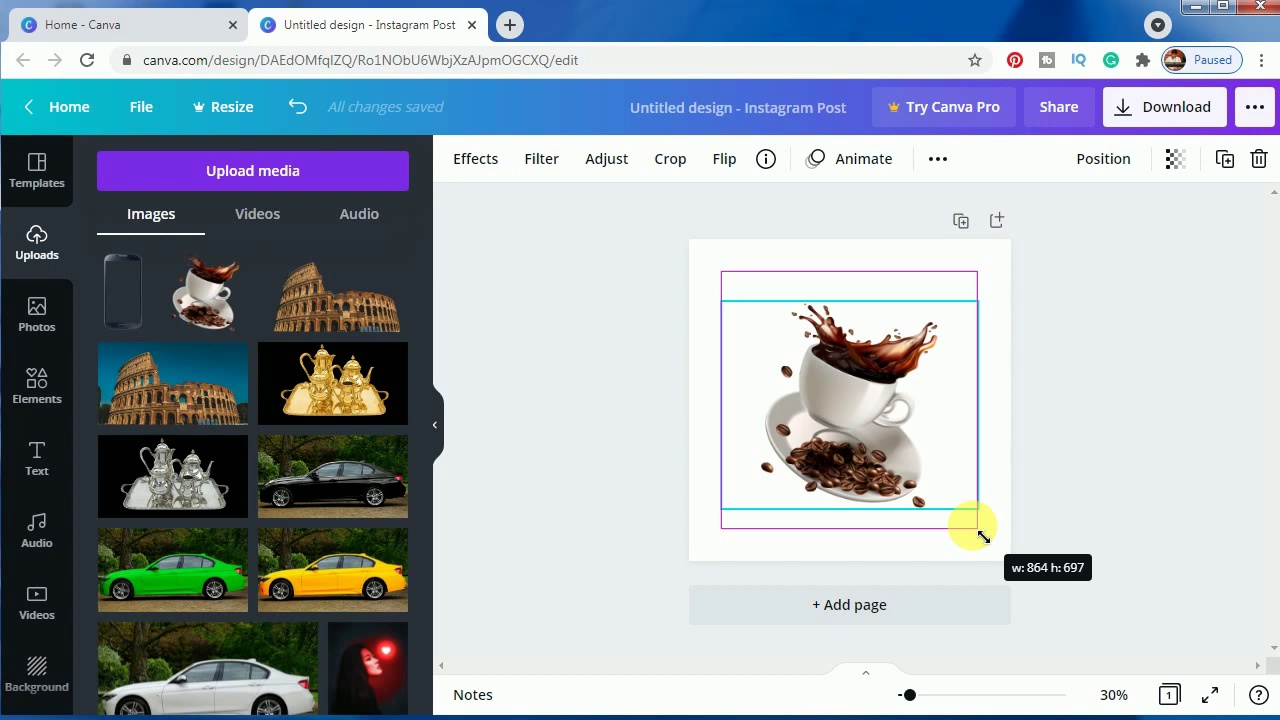
drag(983, 537, 975, 532)
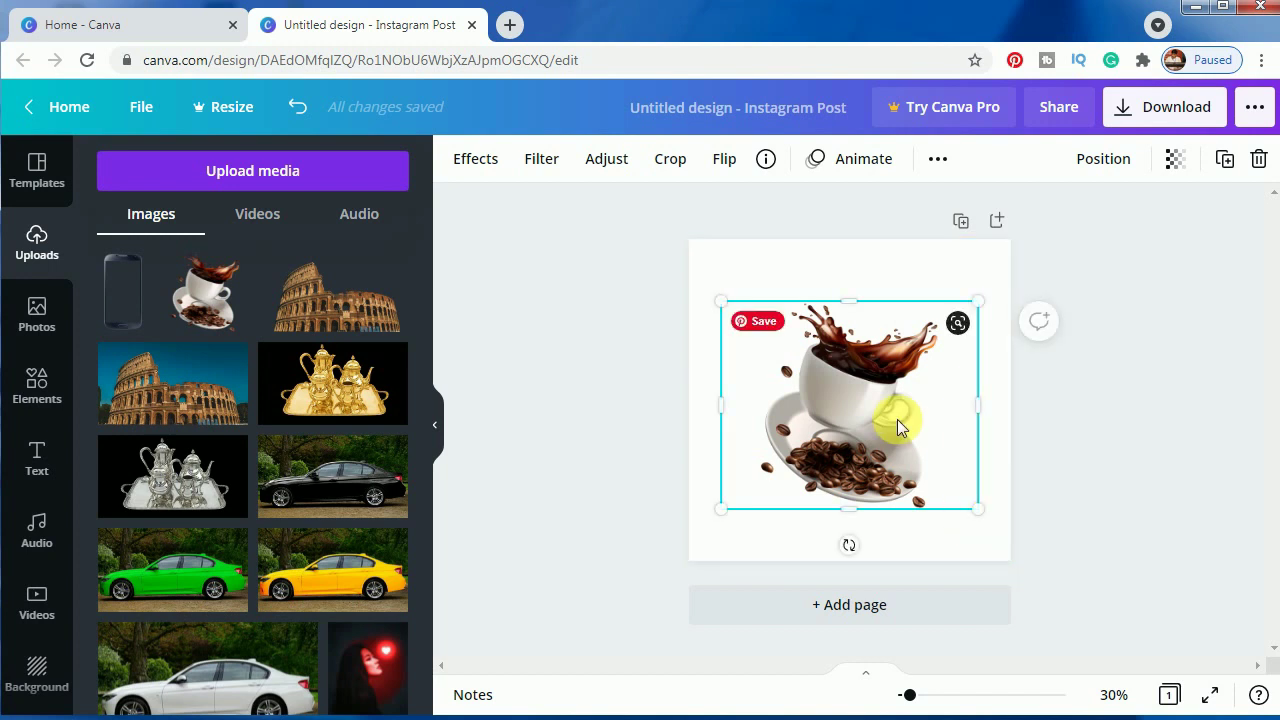
drag(897, 419, 871, 472)
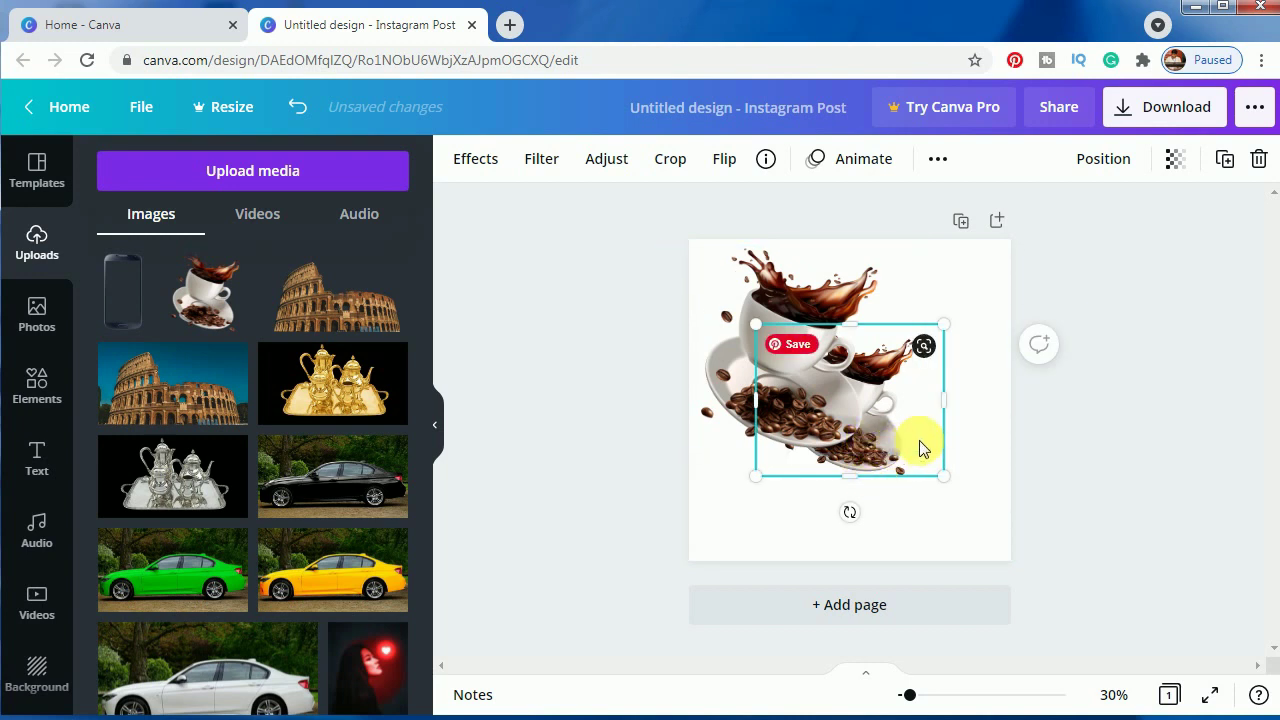
Step: Bring the smaller cup forward, resize it to 864 × 697, and move it onto the other cup
right_click(920, 450)
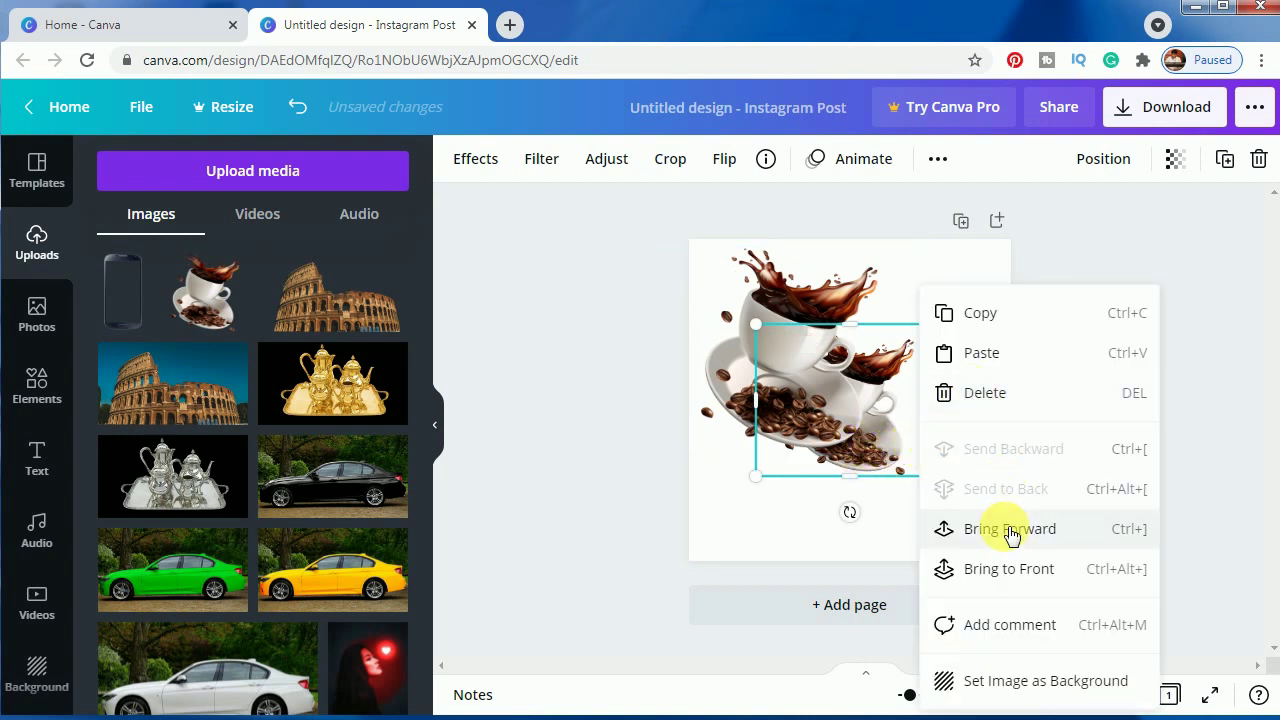
click(1008, 541)
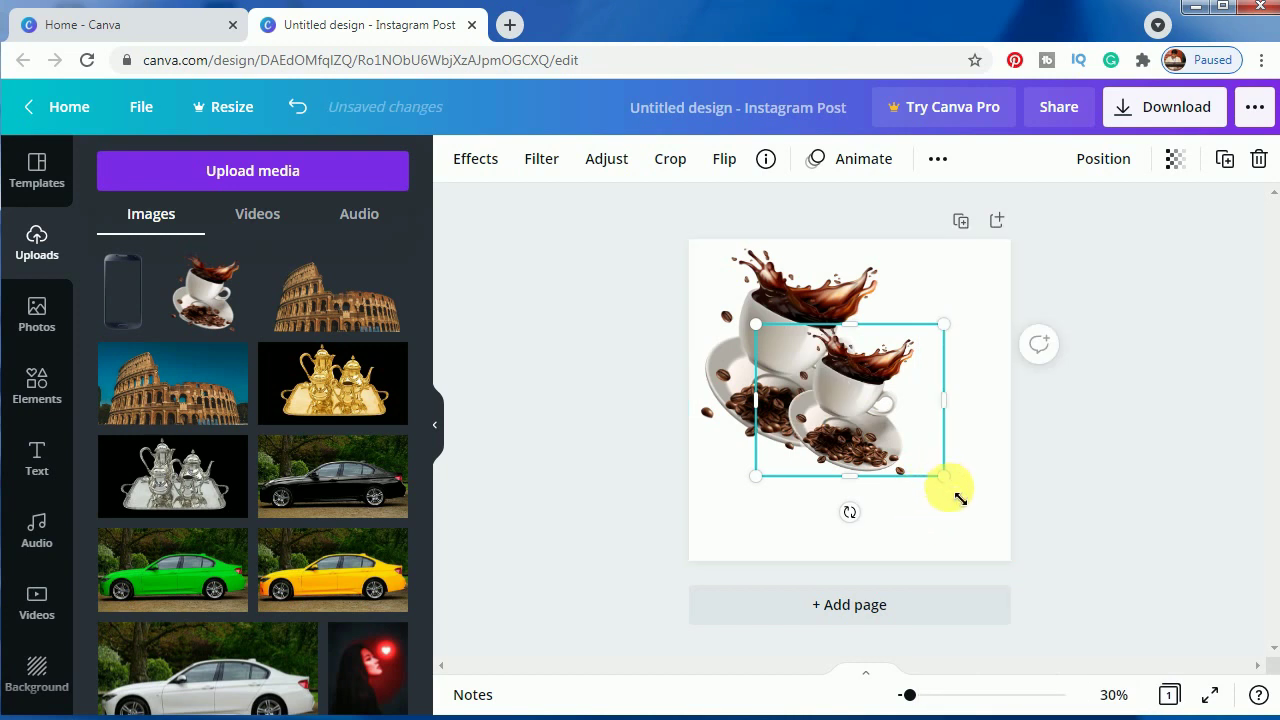
drag(952, 489, 1017, 554)
drag(923, 458, 857, 371)
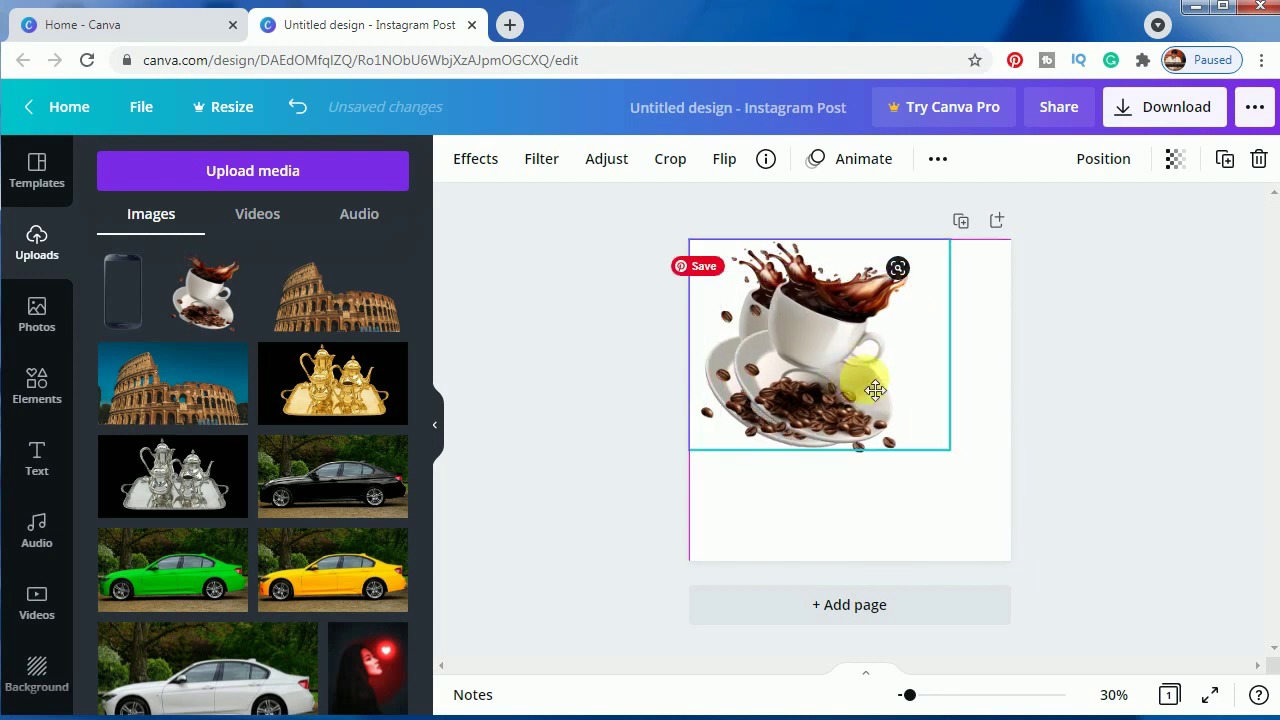
mouse_move(946, 456)
mouse_down()
mouse_move(966, 466)
mouse_move(972, 500)
mouse_move(953, 478)
mouse_up()
drag(886, 416, 872, 427)
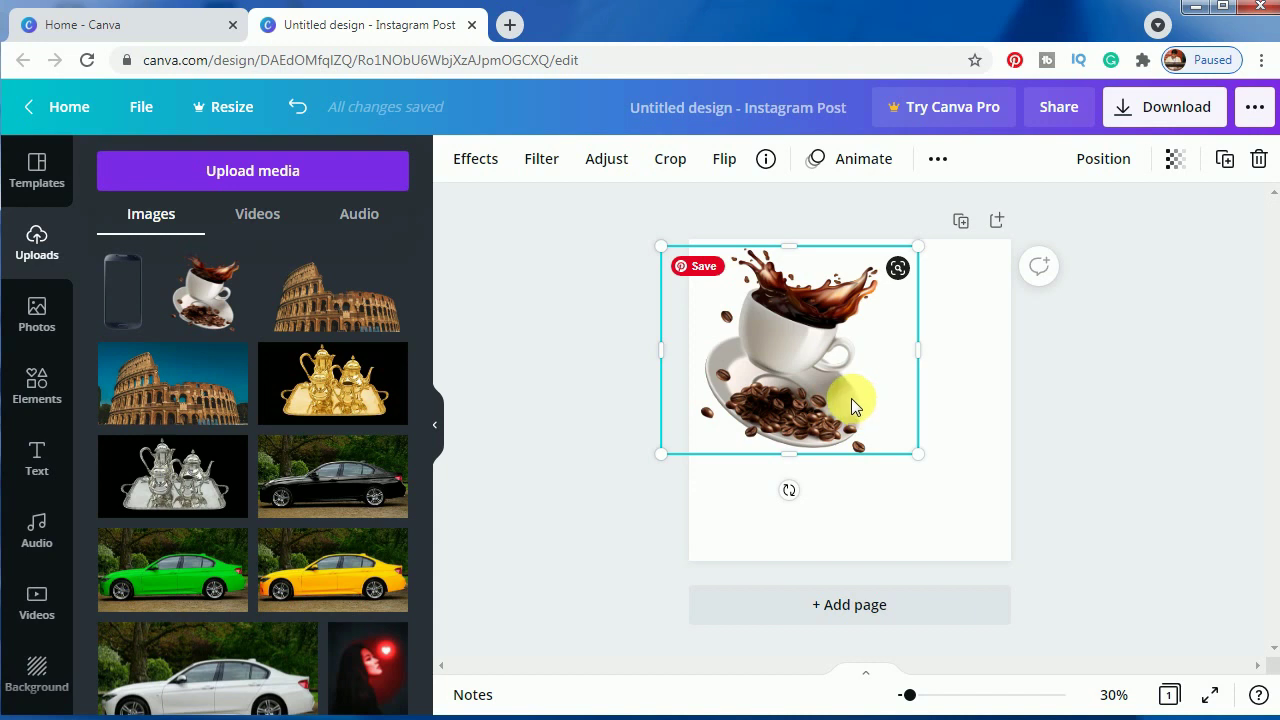
drag(847, 385, 858, 427)
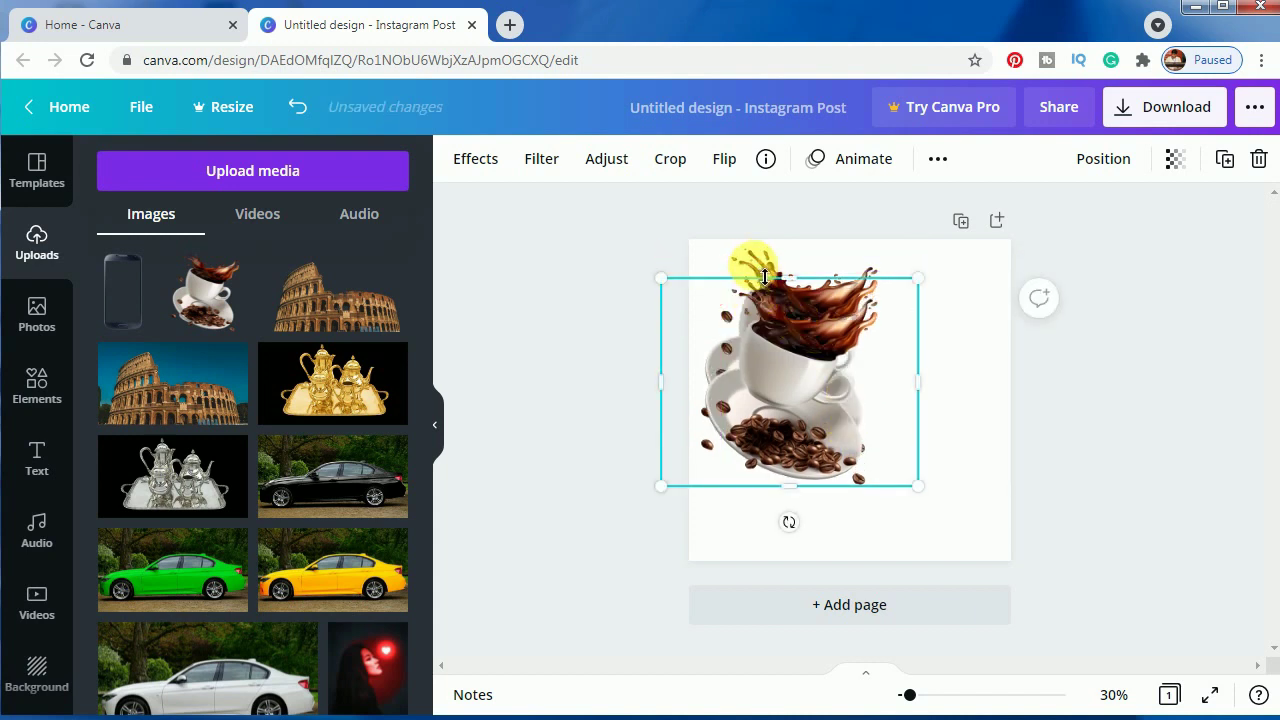
drag(752, 278, 764, 318)
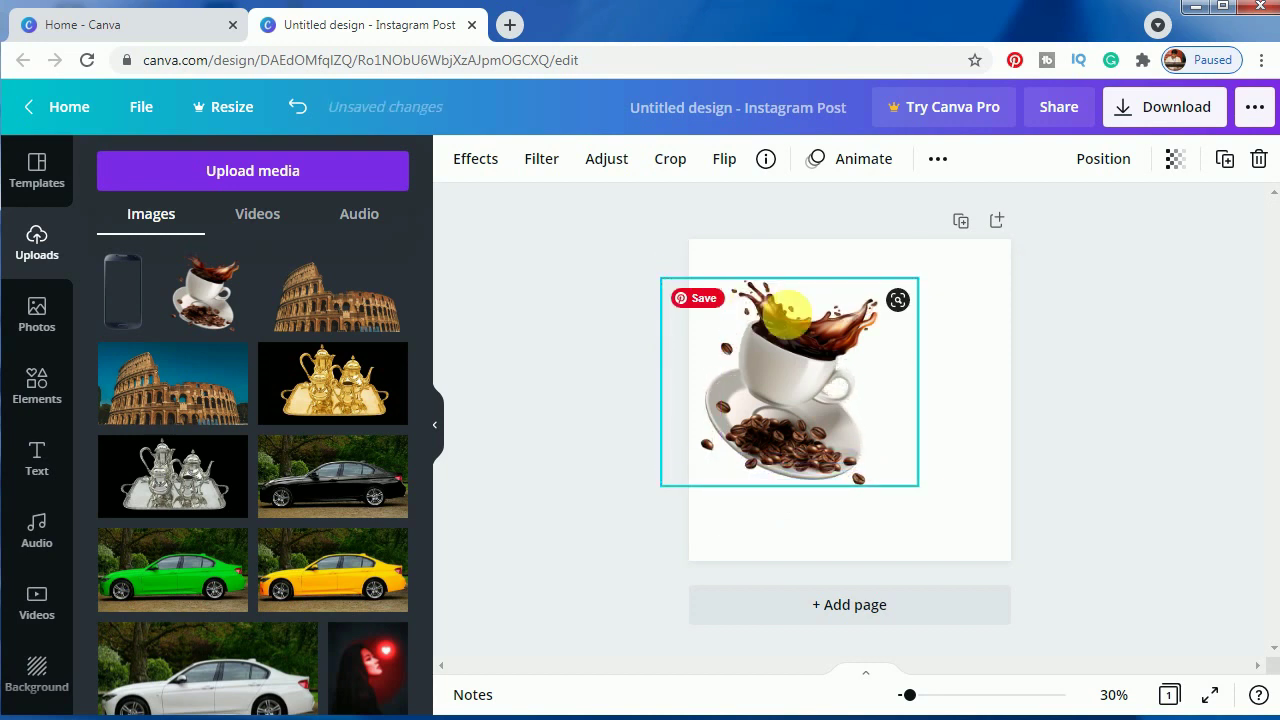
Step: Nudge the front cup slightly right until both cups overlap exactly
click(1083, 425)
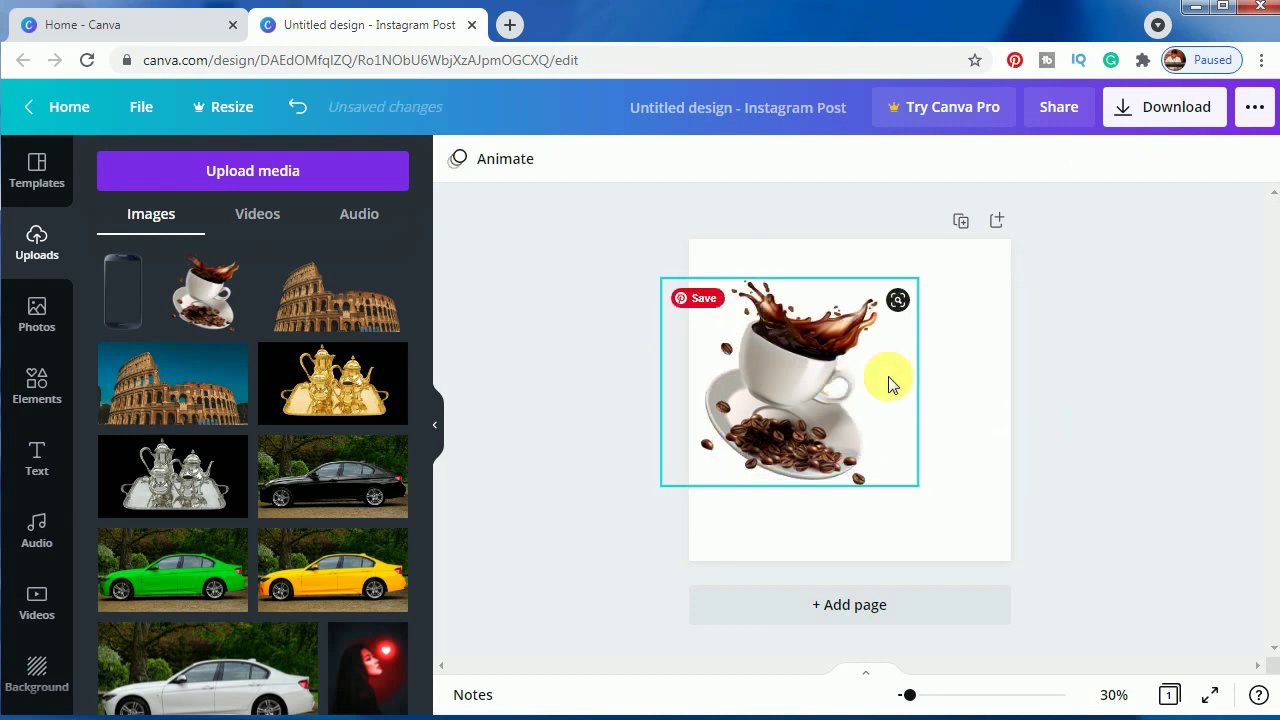
click(817, 414)
drag(817, 411, 826, 413)
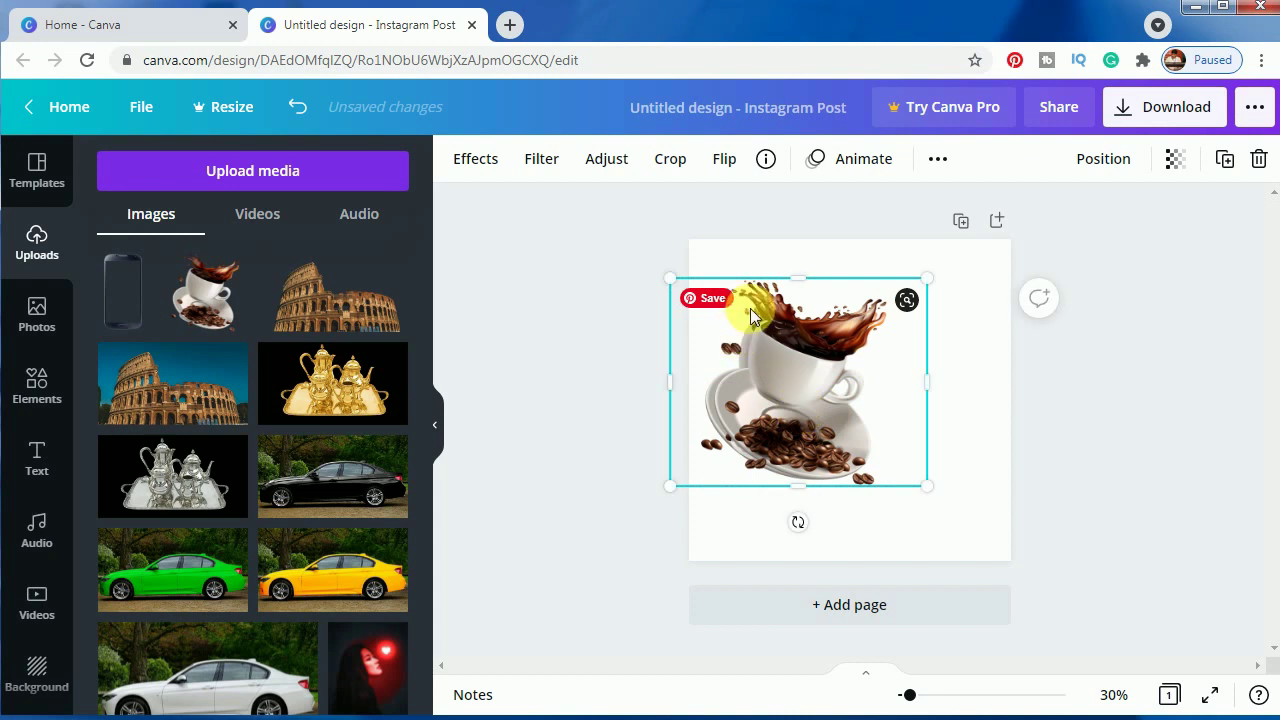
right_click(800, 390)
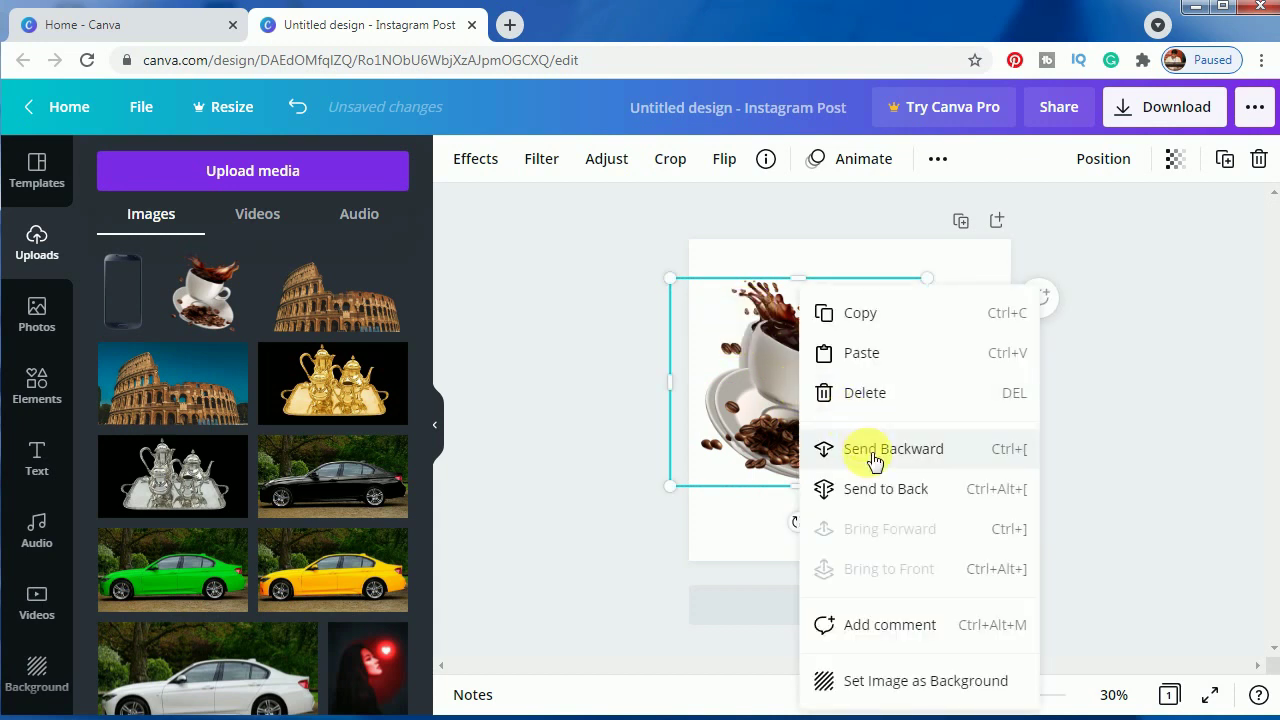
key(ctrl+z)
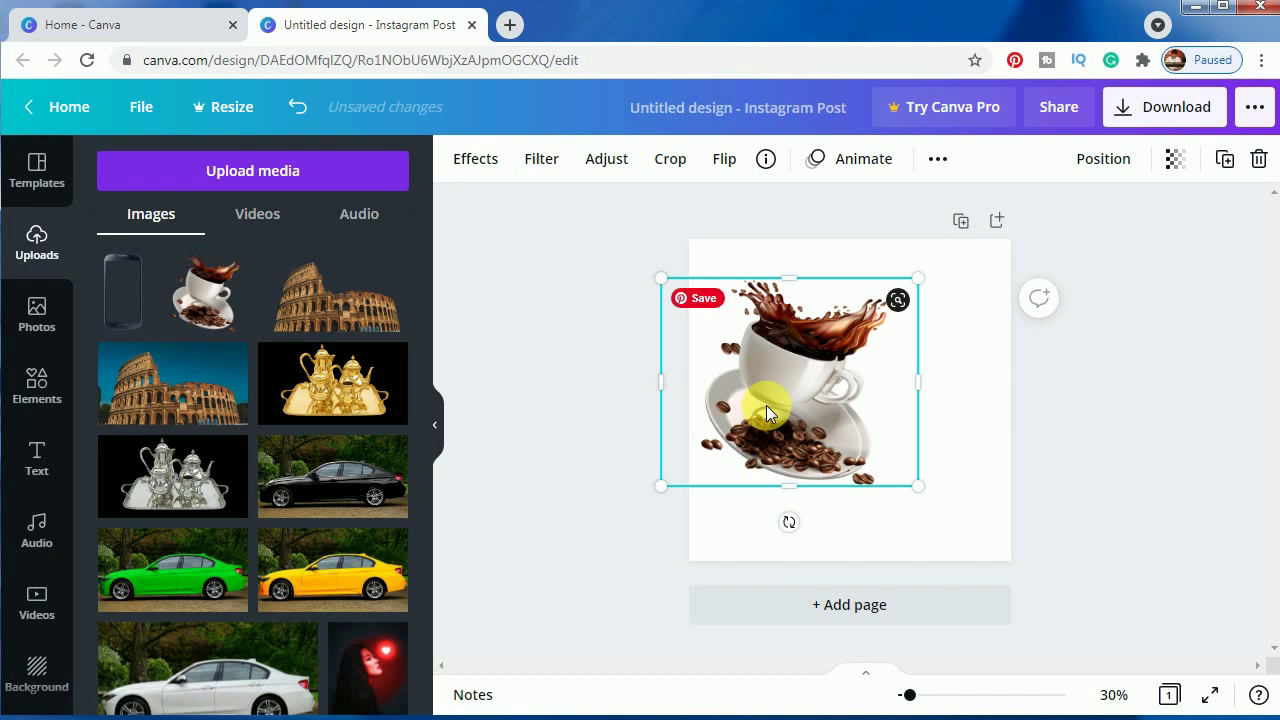
drag(770, 406, 779, 407)
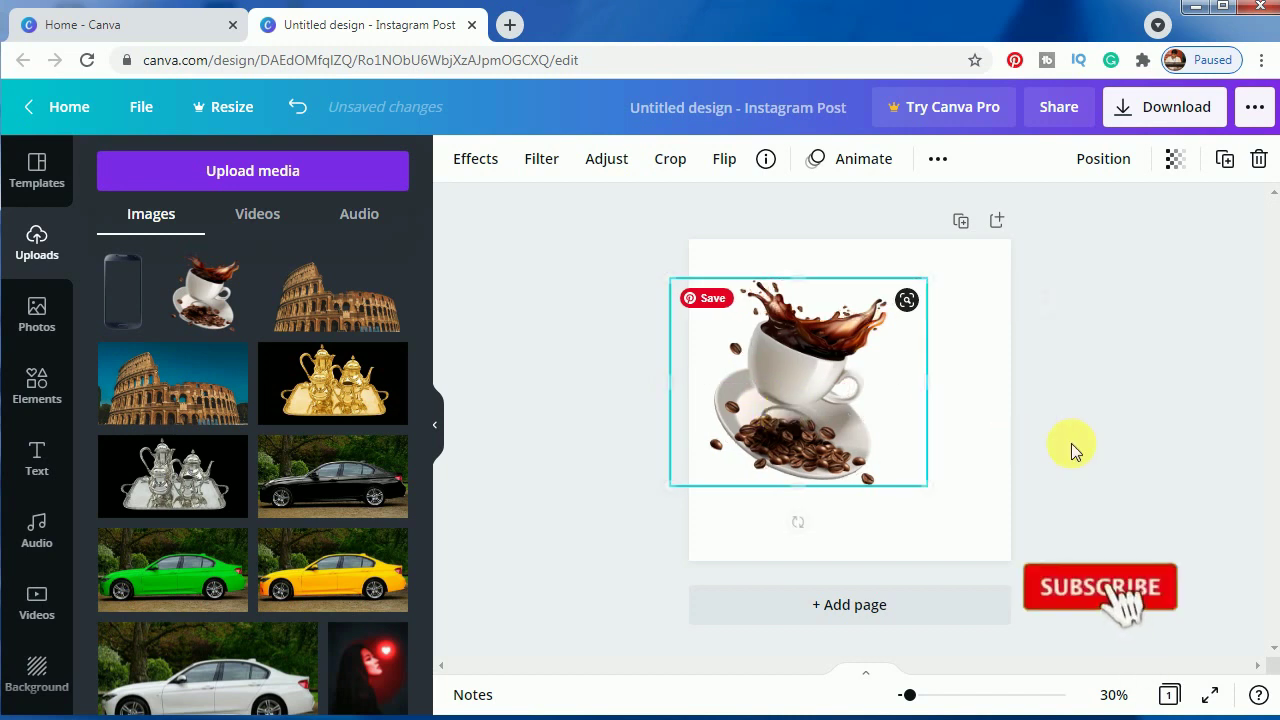
click(1071, 442)
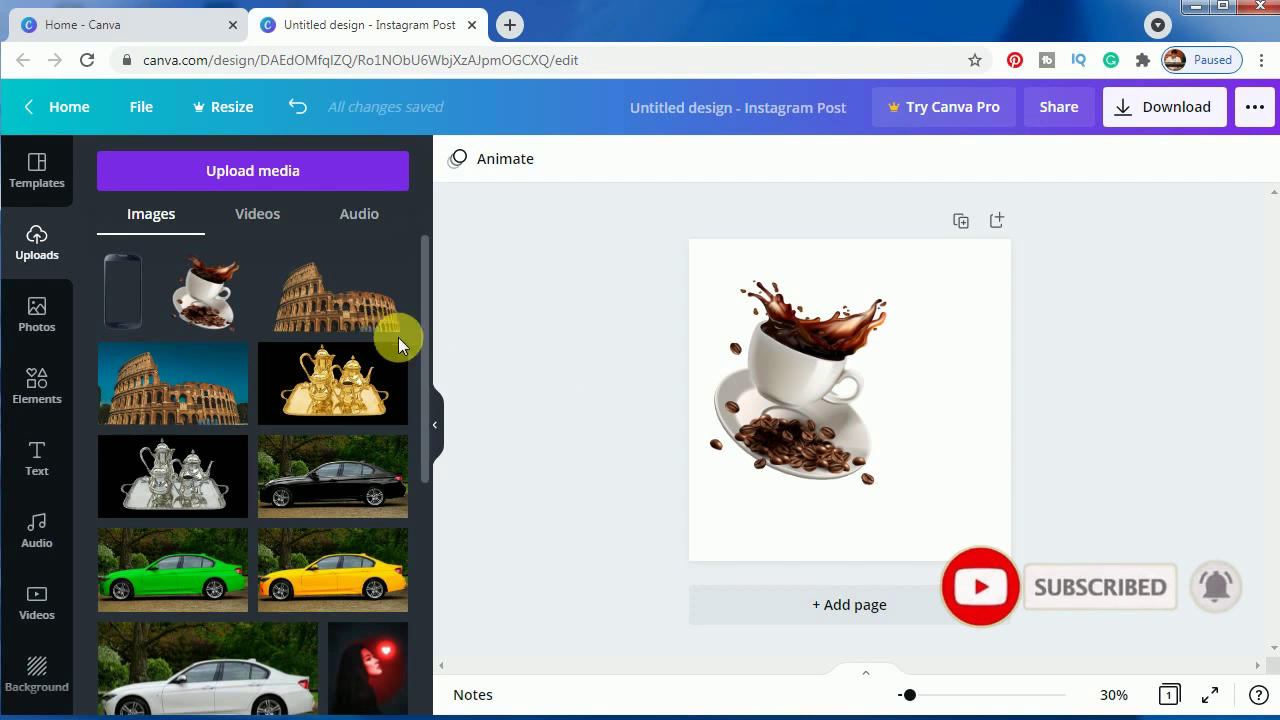
Step: Add the smartphone image and resize it to about 567 × 943 over the cups on the left
click(133, 300)
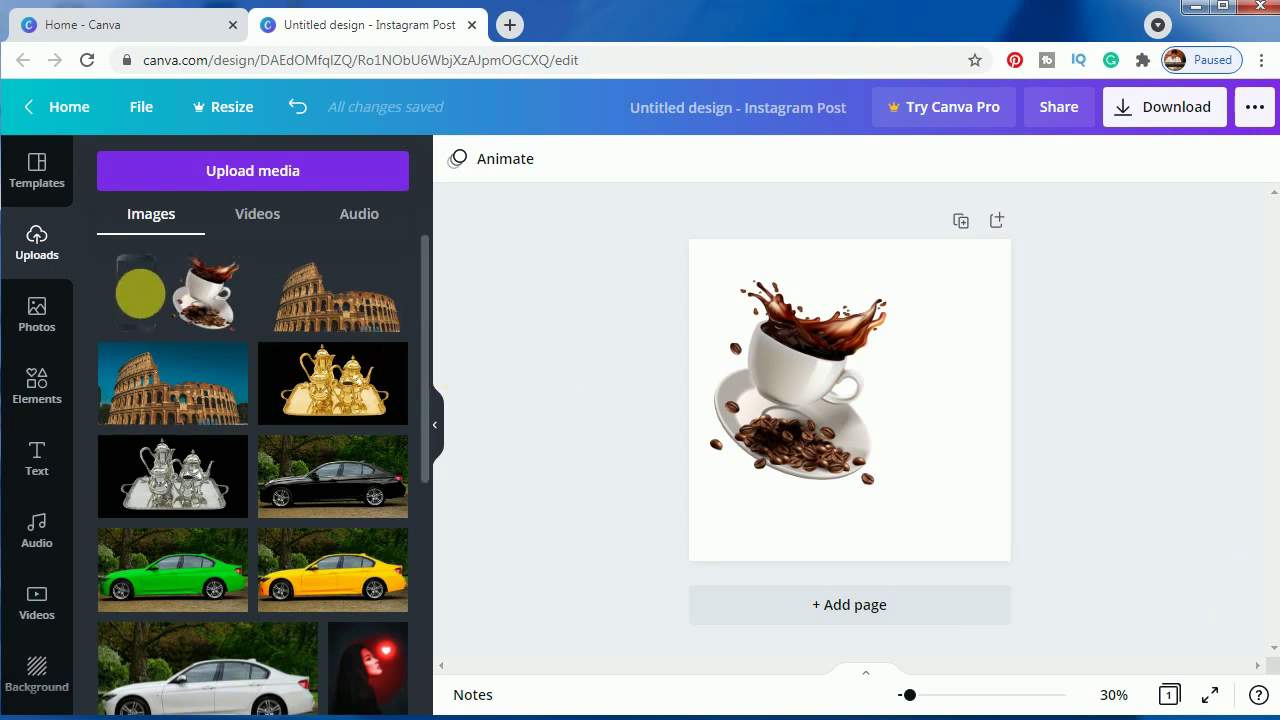
drag(846, 443, 908, 549)
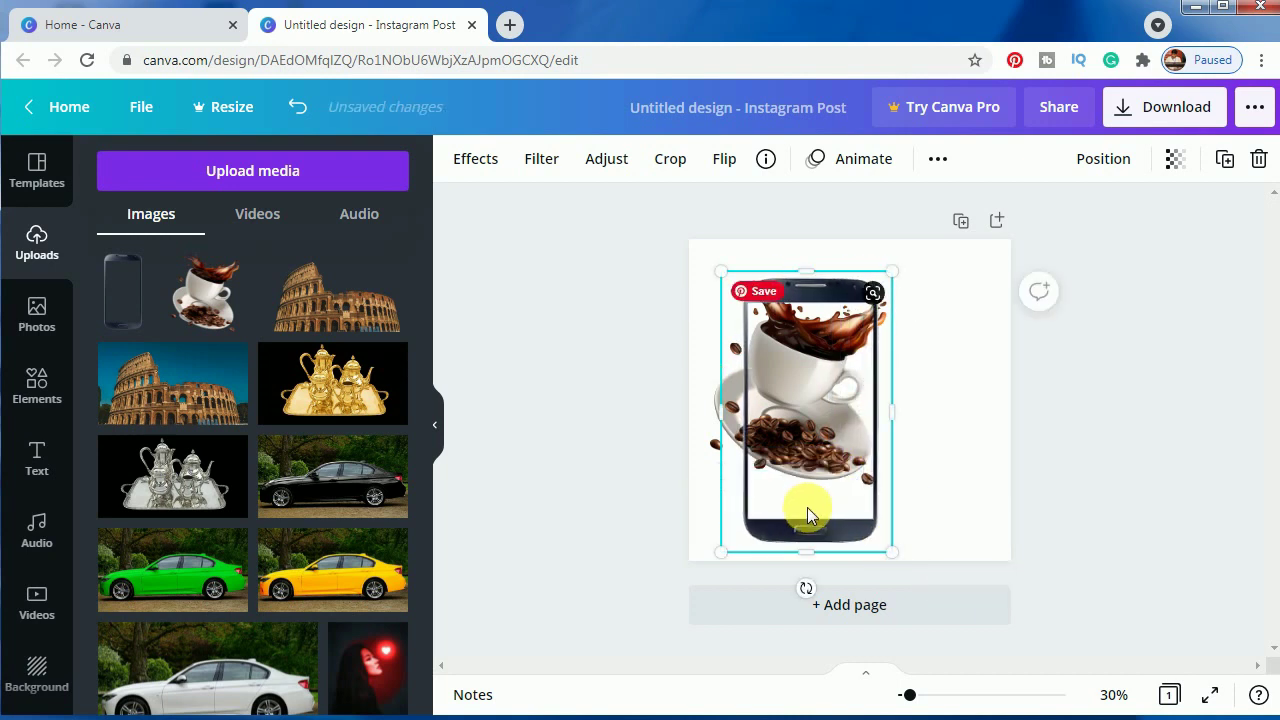
drag(807, 507, 801, 492)
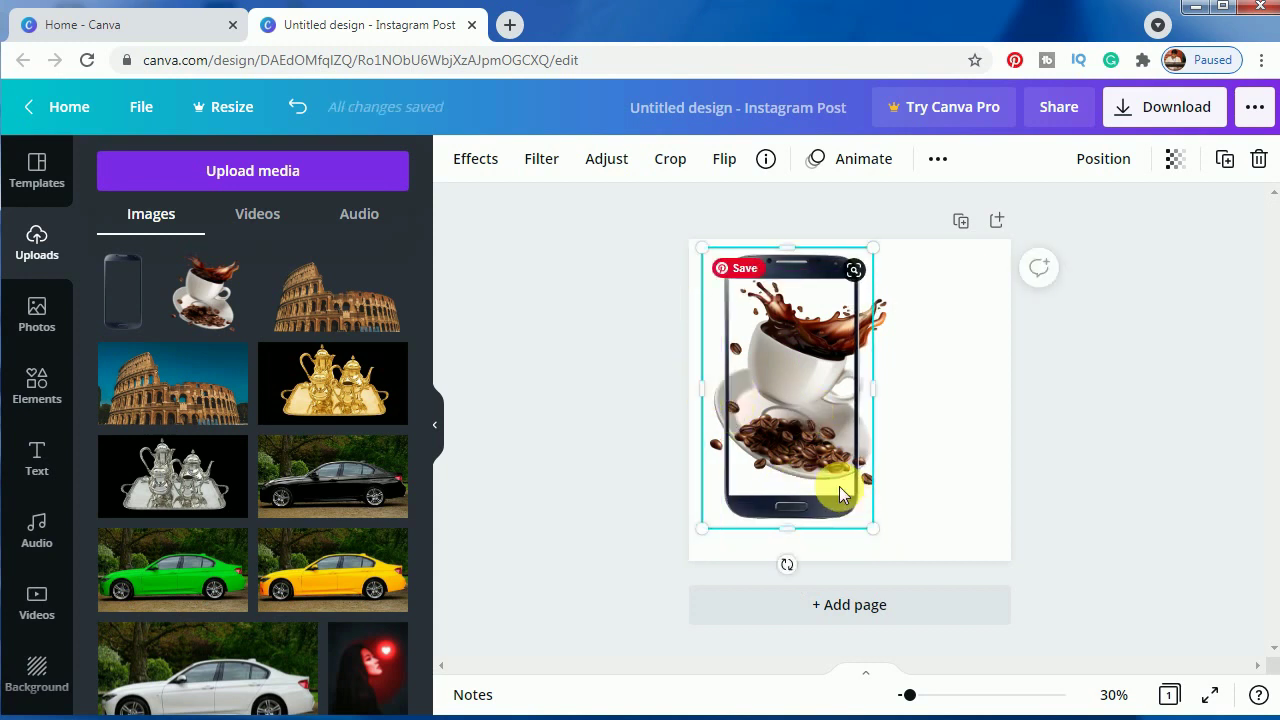
mouse_move(703, 392)
mouse_down()
mouse_move(730, 402)
mouse_move(711, 410)
mouse_up()
click(1080, 471)
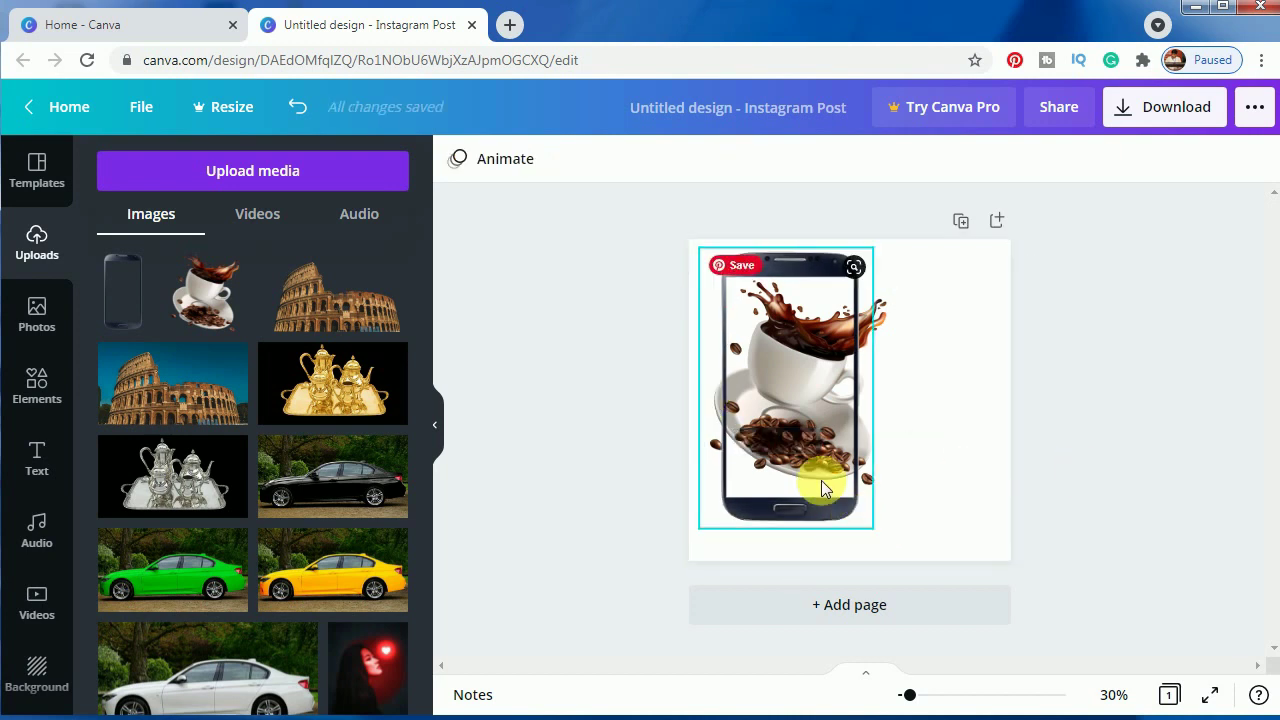
click(806, 391)
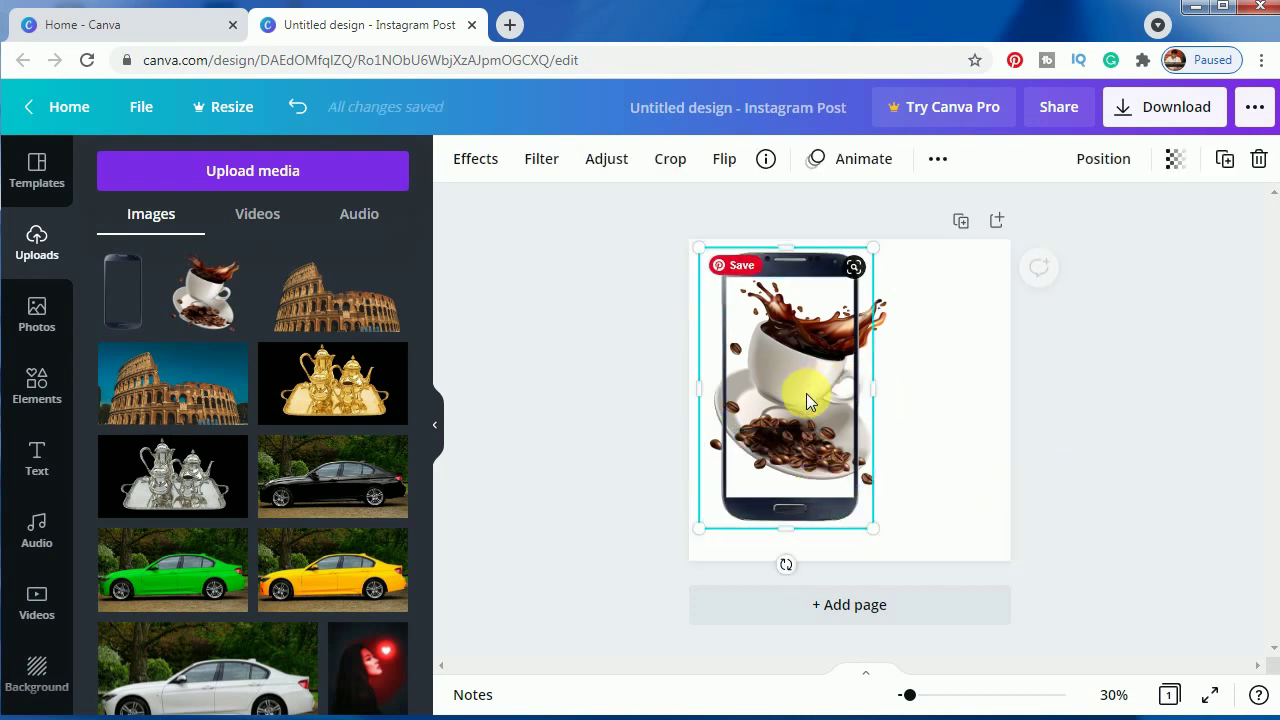
click(900, 444)
Step: Reorder layers so the coffee cup sits in front of the phone, centred over its screen
right_click(900, 447)
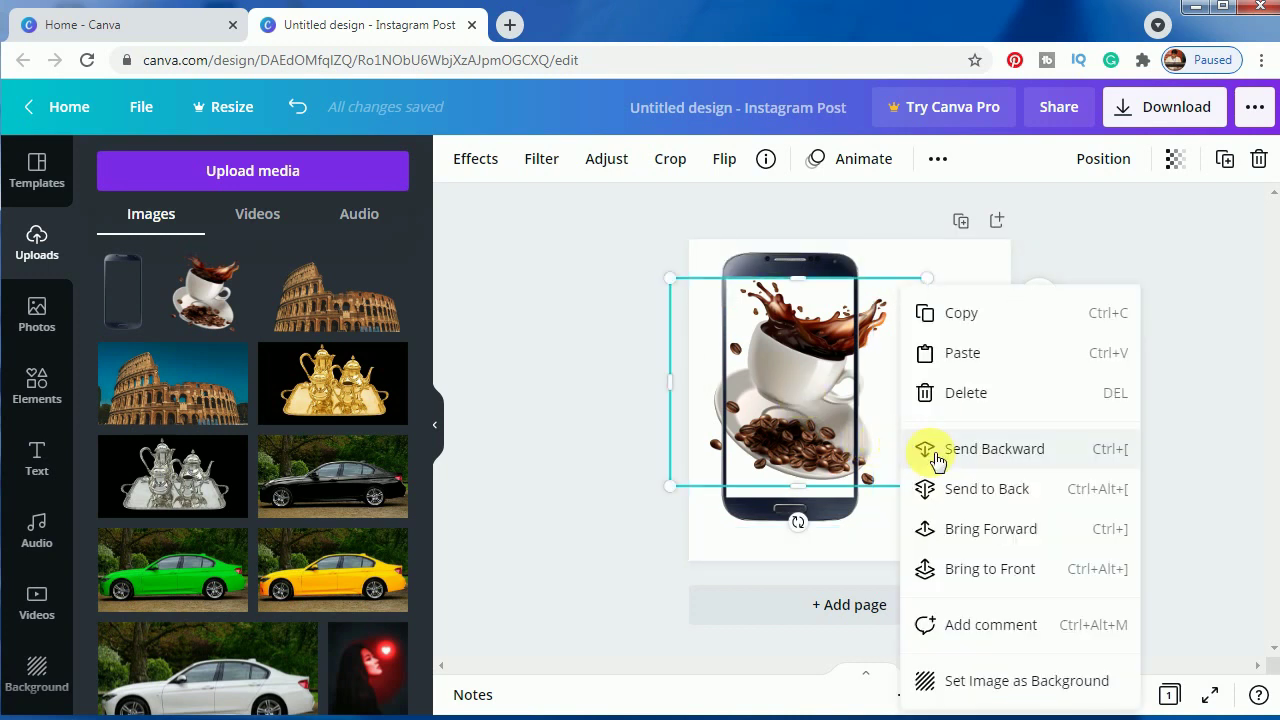
click(988, 529)
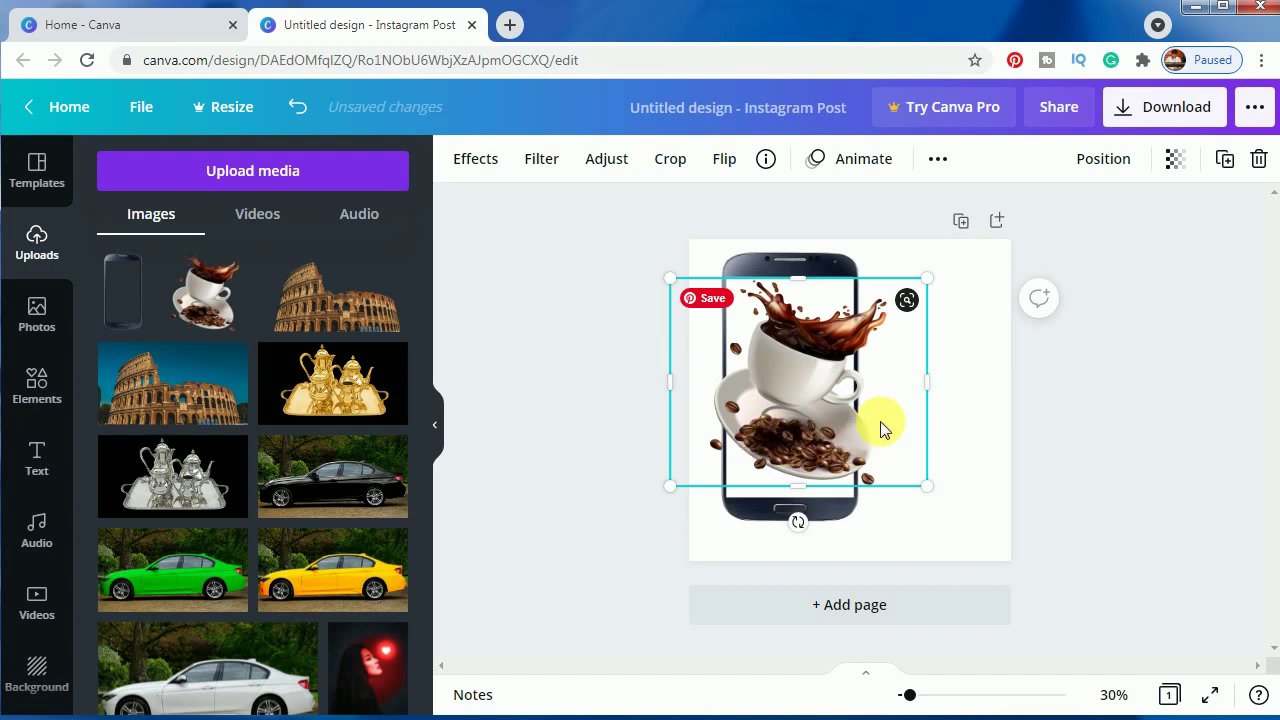
drag(891, 423, 943, 423)
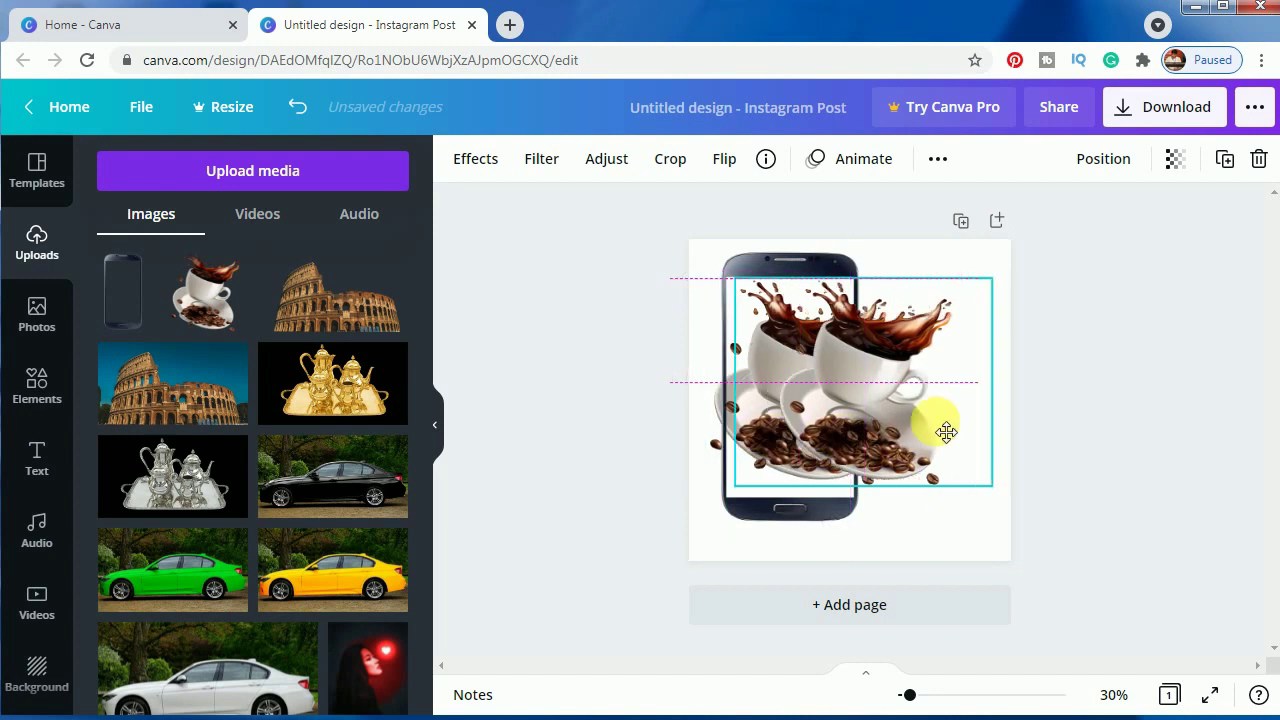
click(716, 410)
right_click(716, 410)
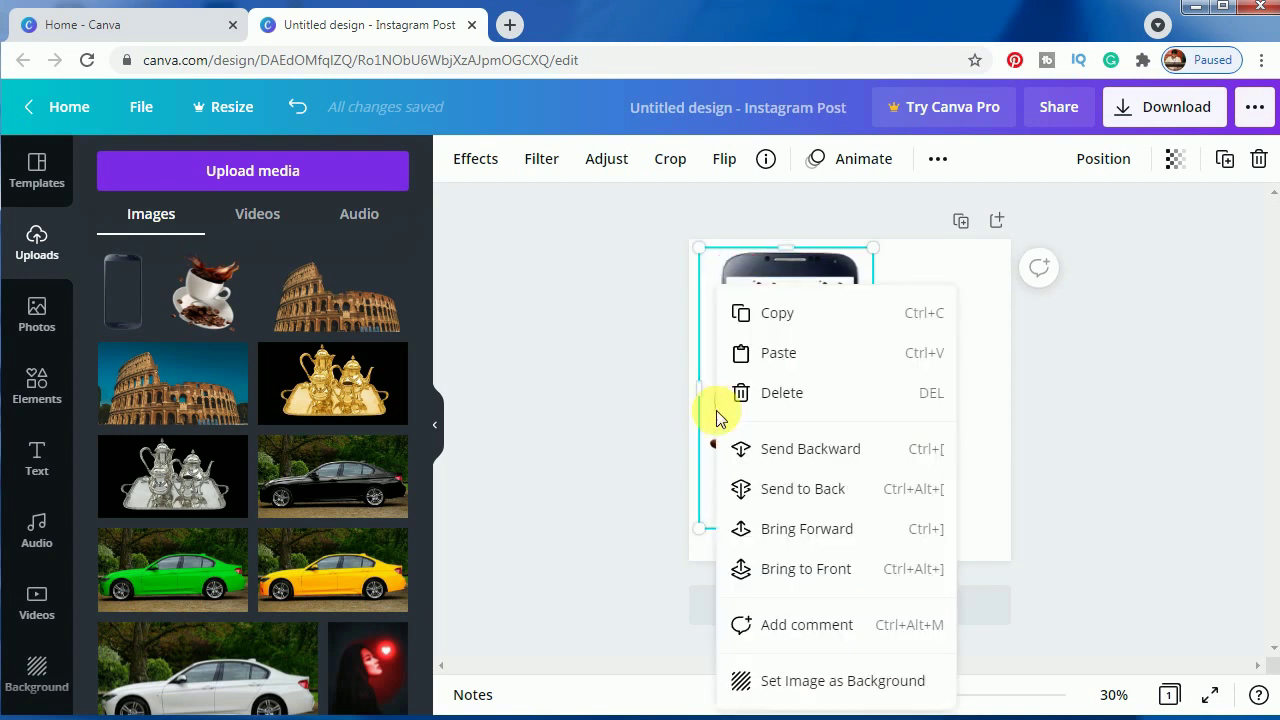
click(801, 529)
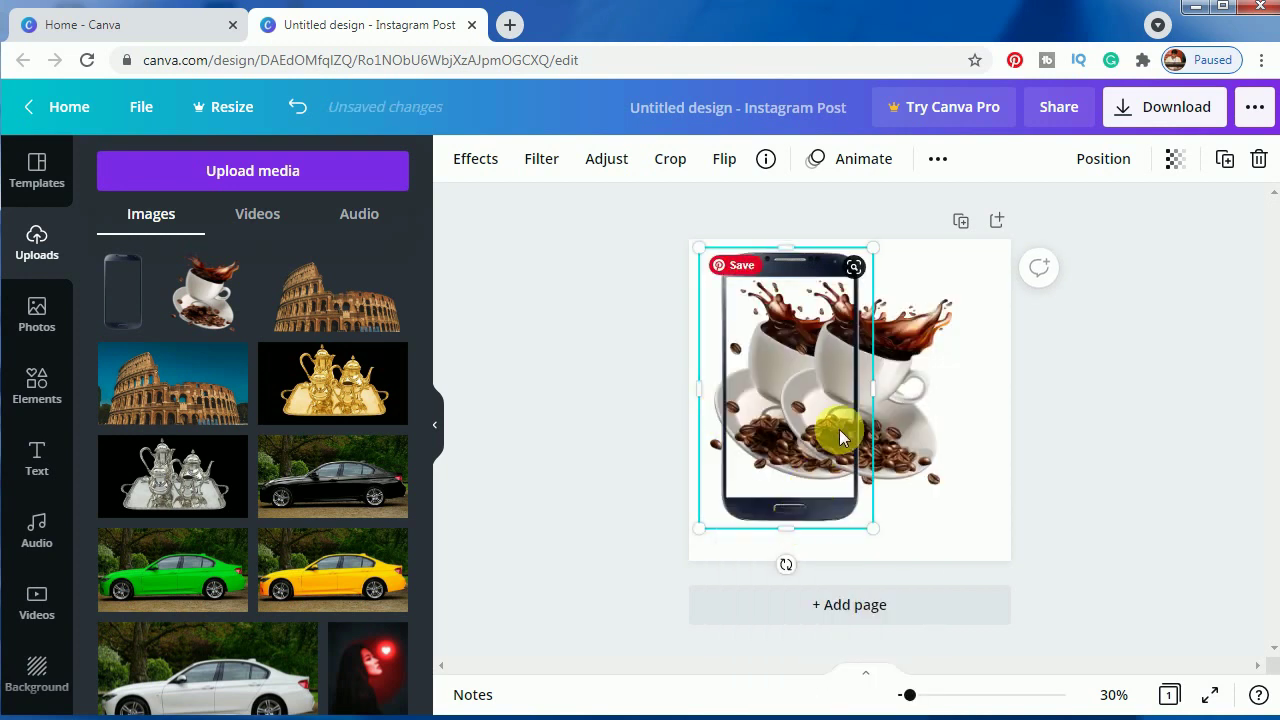
click(657, 407)
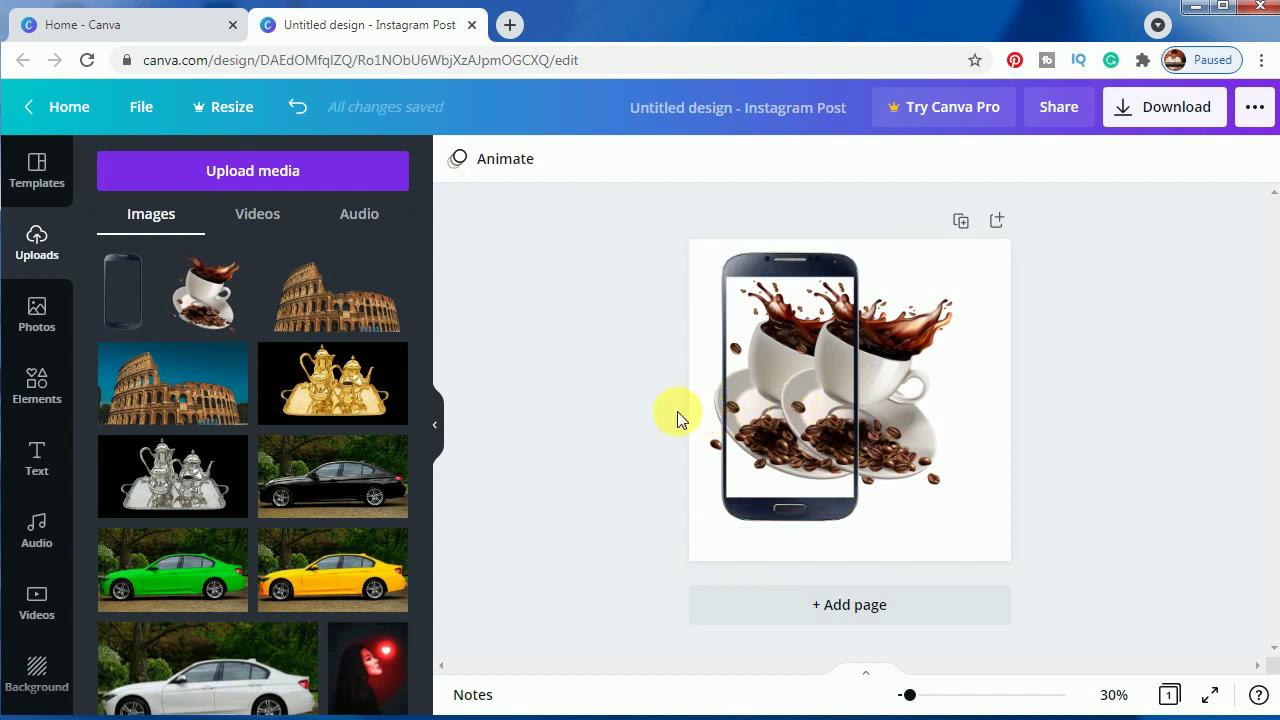
click(689, 421)
right_click(689, 421)
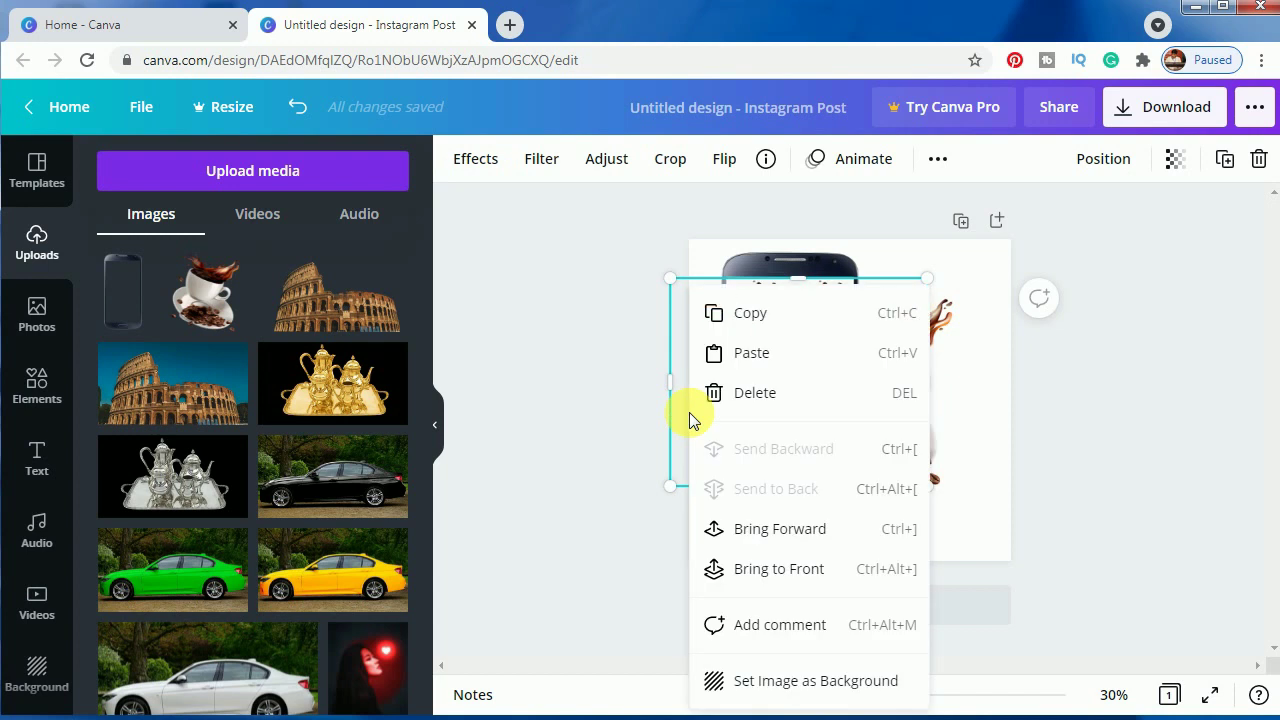
click(766, 528)
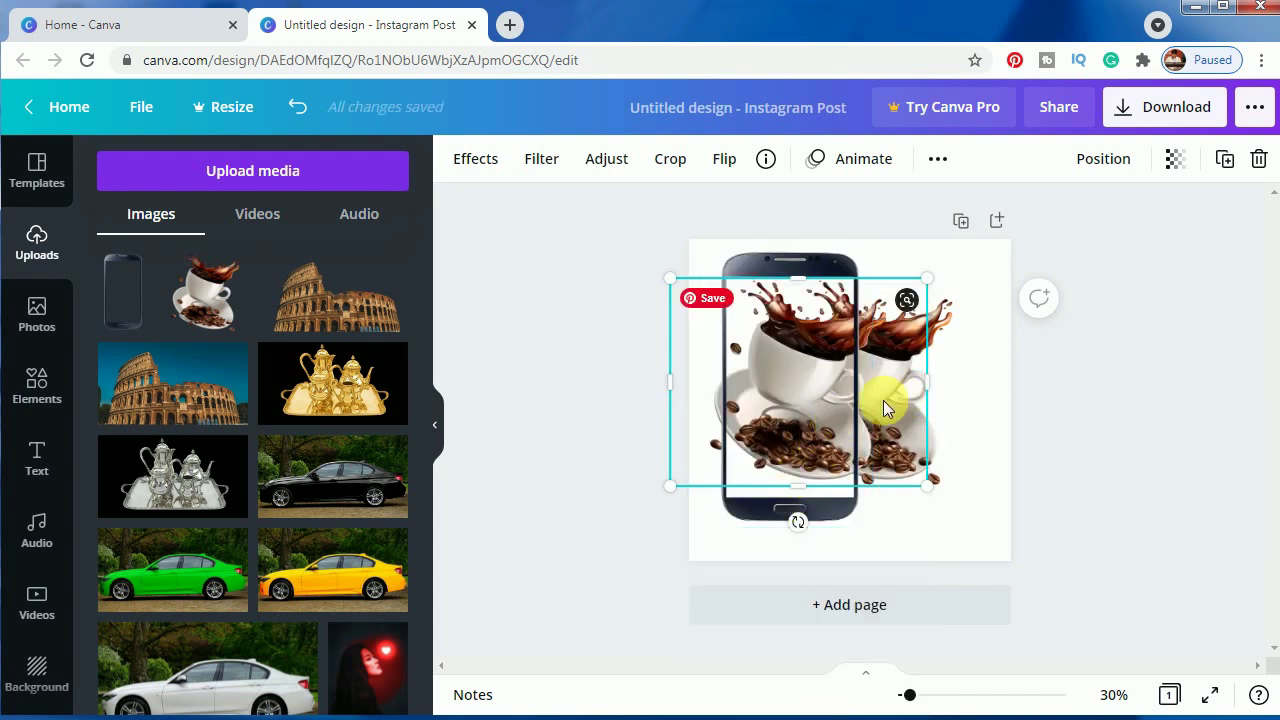
mouse_move(861, 399)
mouse_down()
mouse_move(845, 400)
mouse_move(951, 417)
mouse_move(860, 417)
mouse_up()
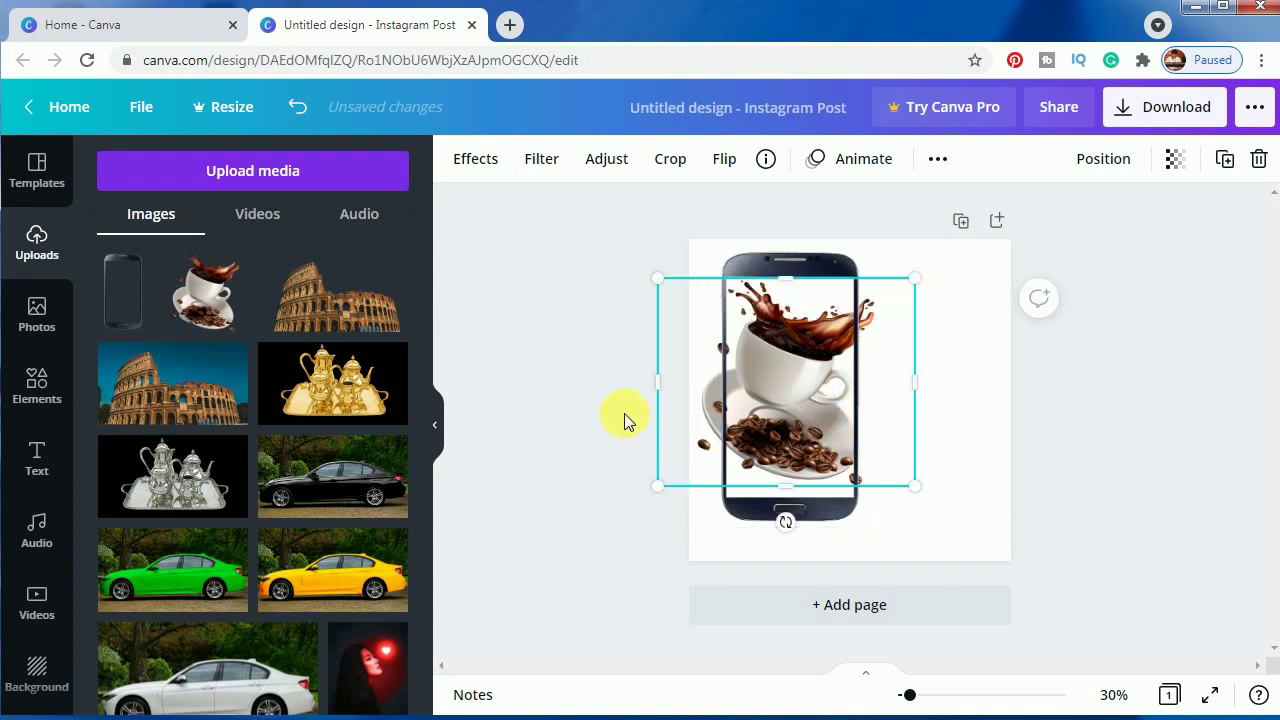
Step: Send the phone image behind the coffee cup, all the way to the back
right_click(812, 418)
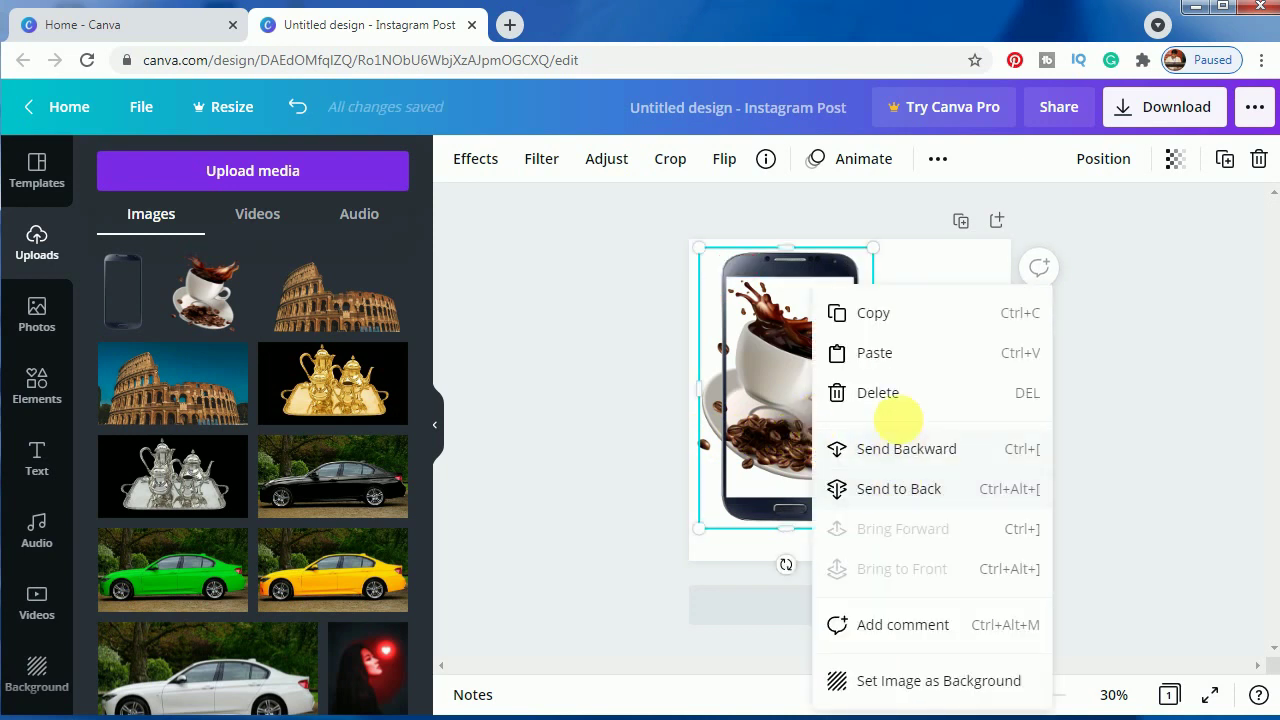
click(837, 448)
click(829, 411)
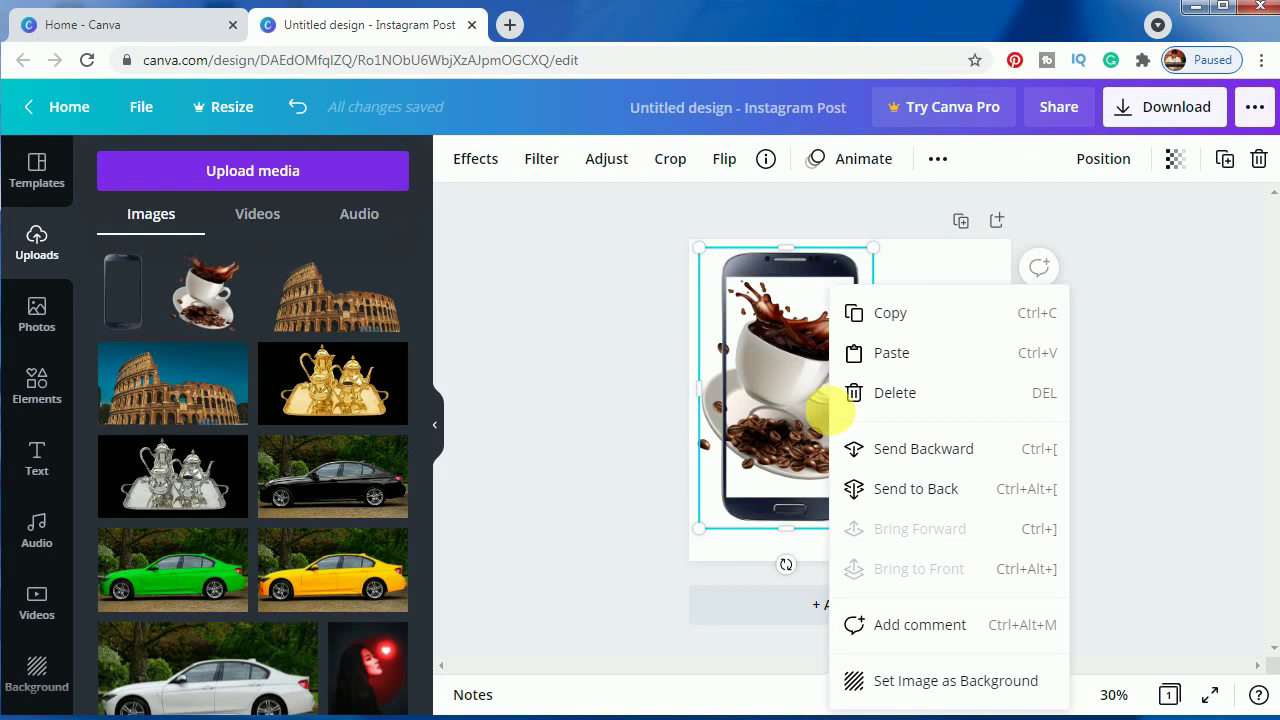
click(903, 488)
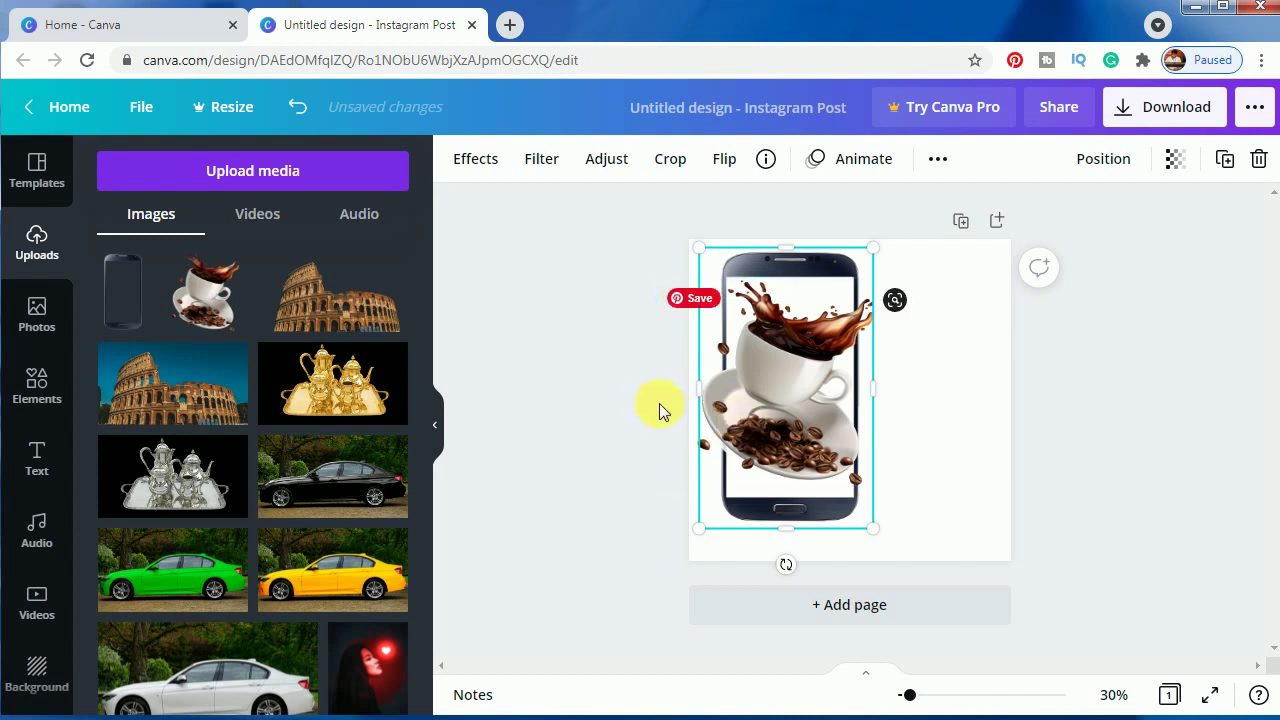
Step: Trim the coffee cup's left side to 626 × 697 and send it behind the phone
click(705, 419)
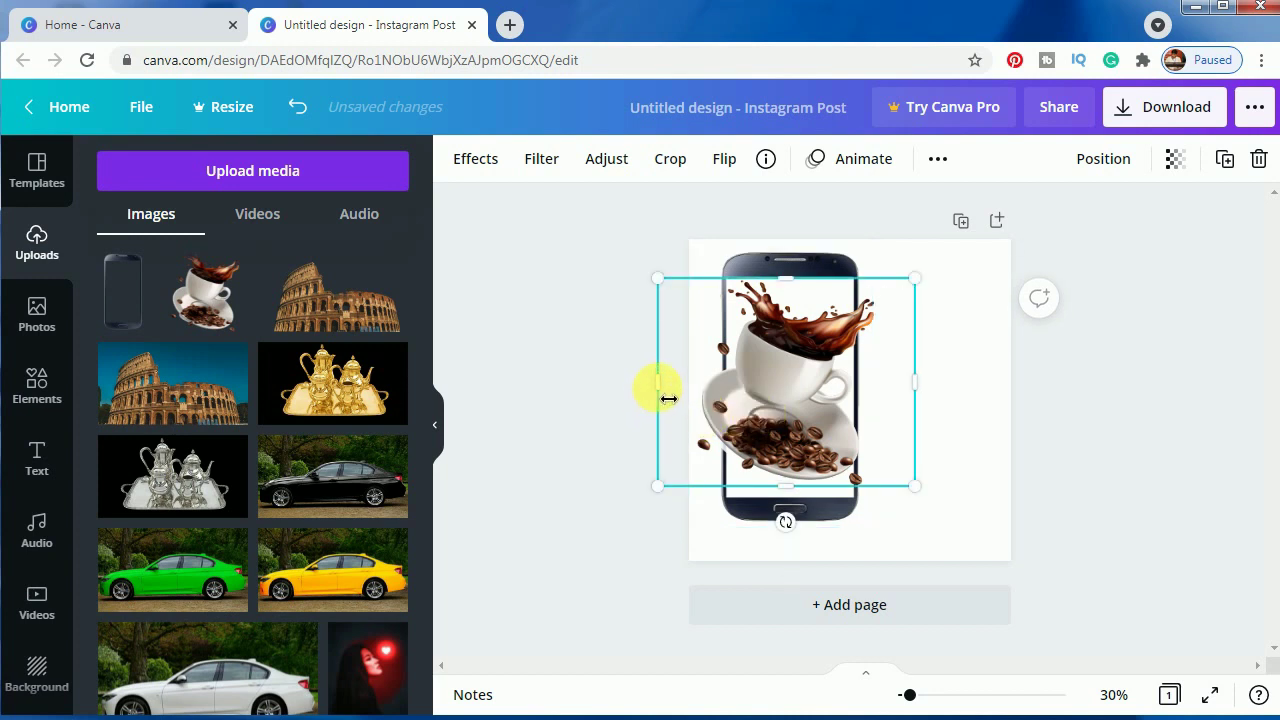
drag(668, 398, 729, 402)
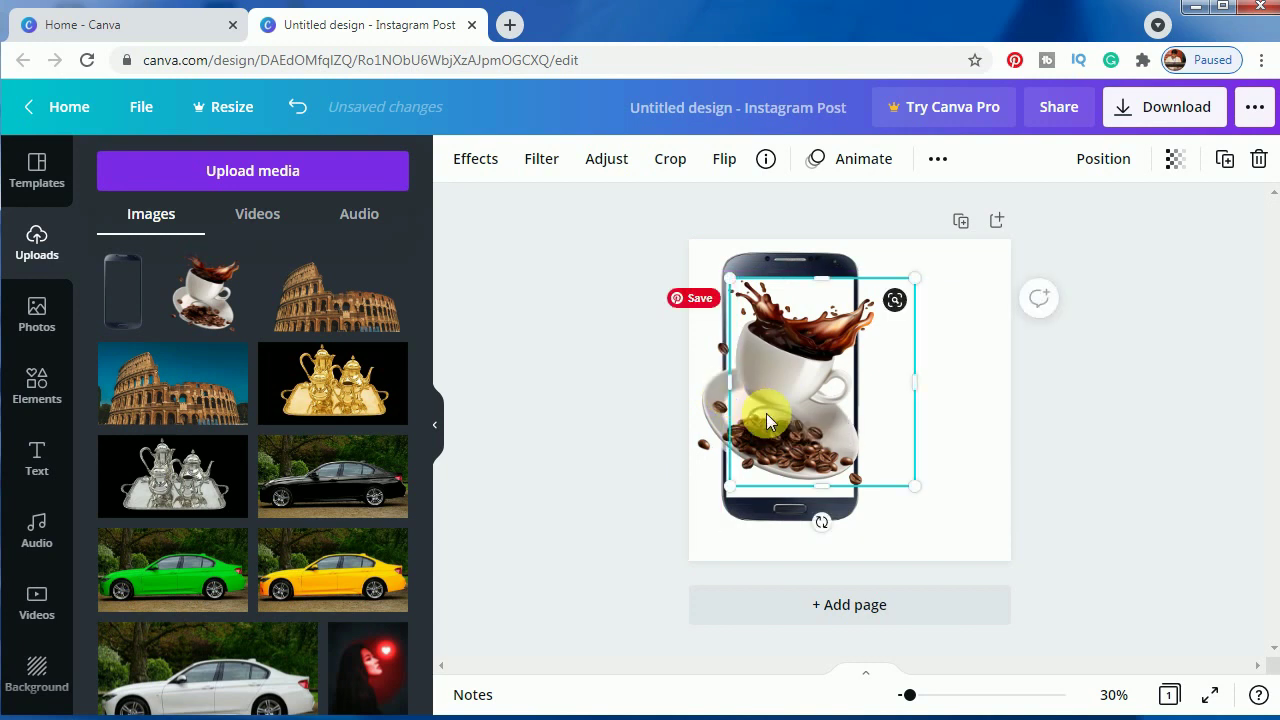
click(632, 380)
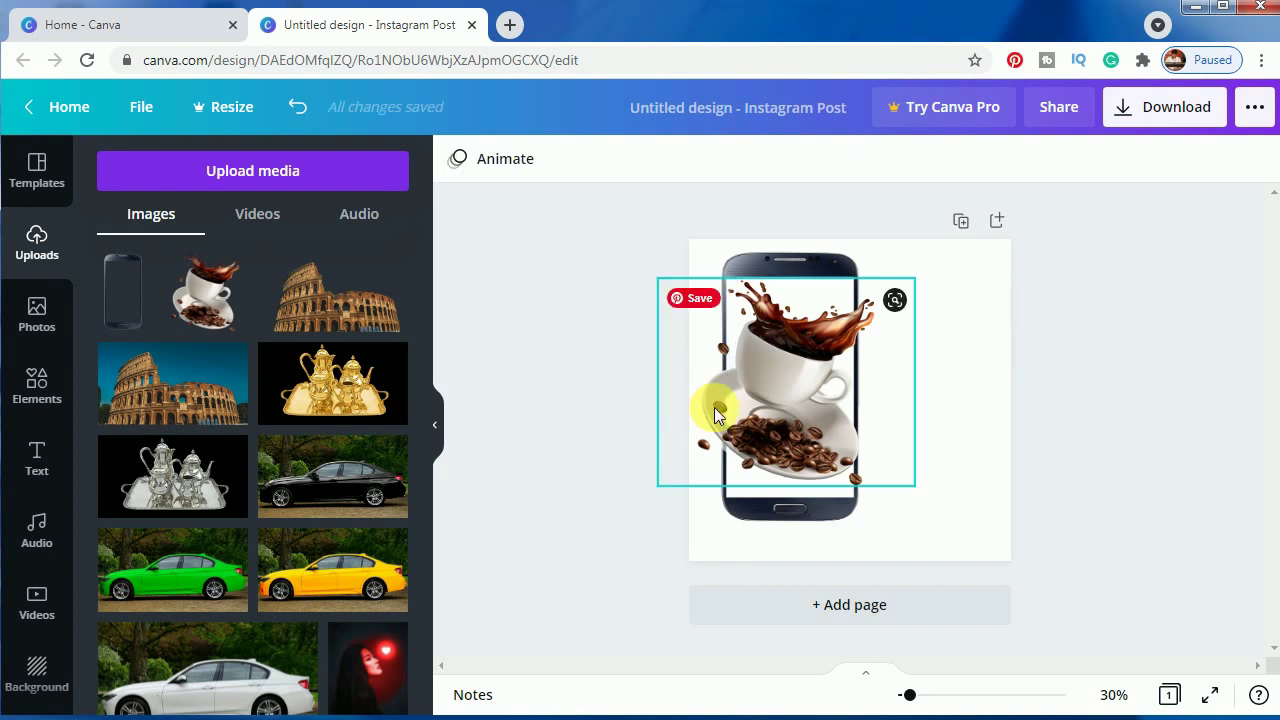
click(714, 407)
right_click(714, 407)
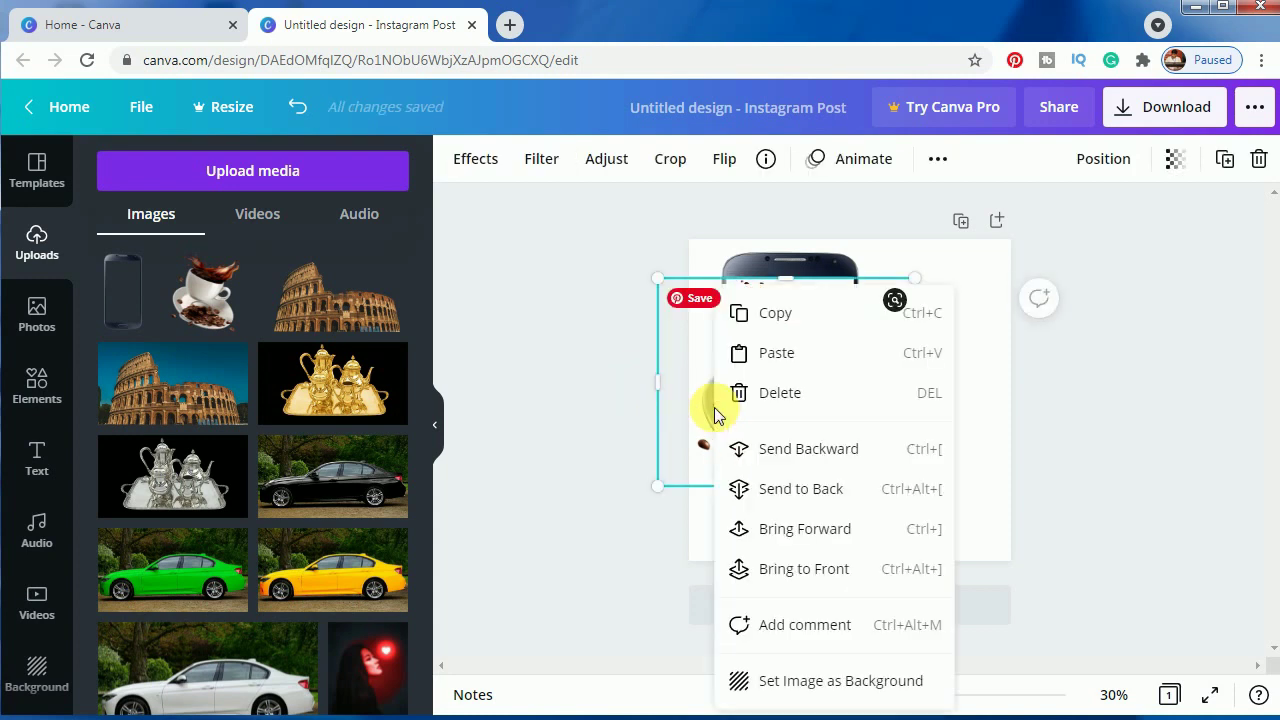
click(777, 491)
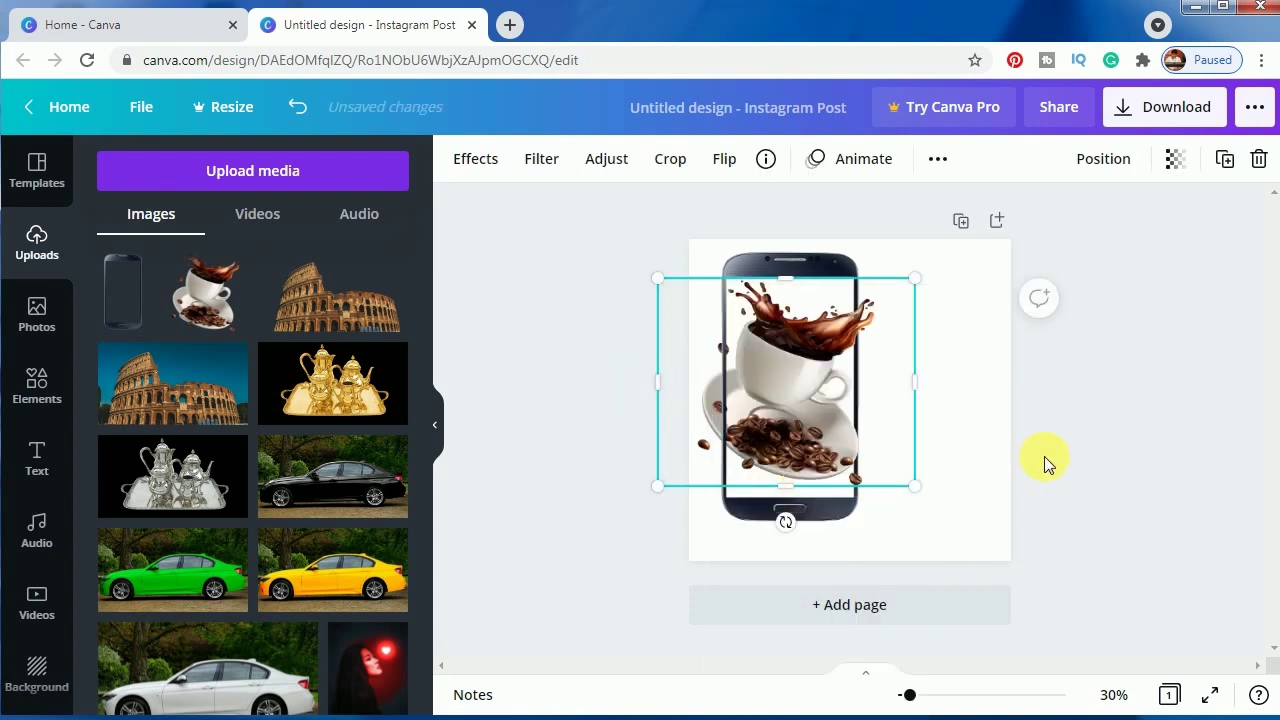
click(1125, 454)
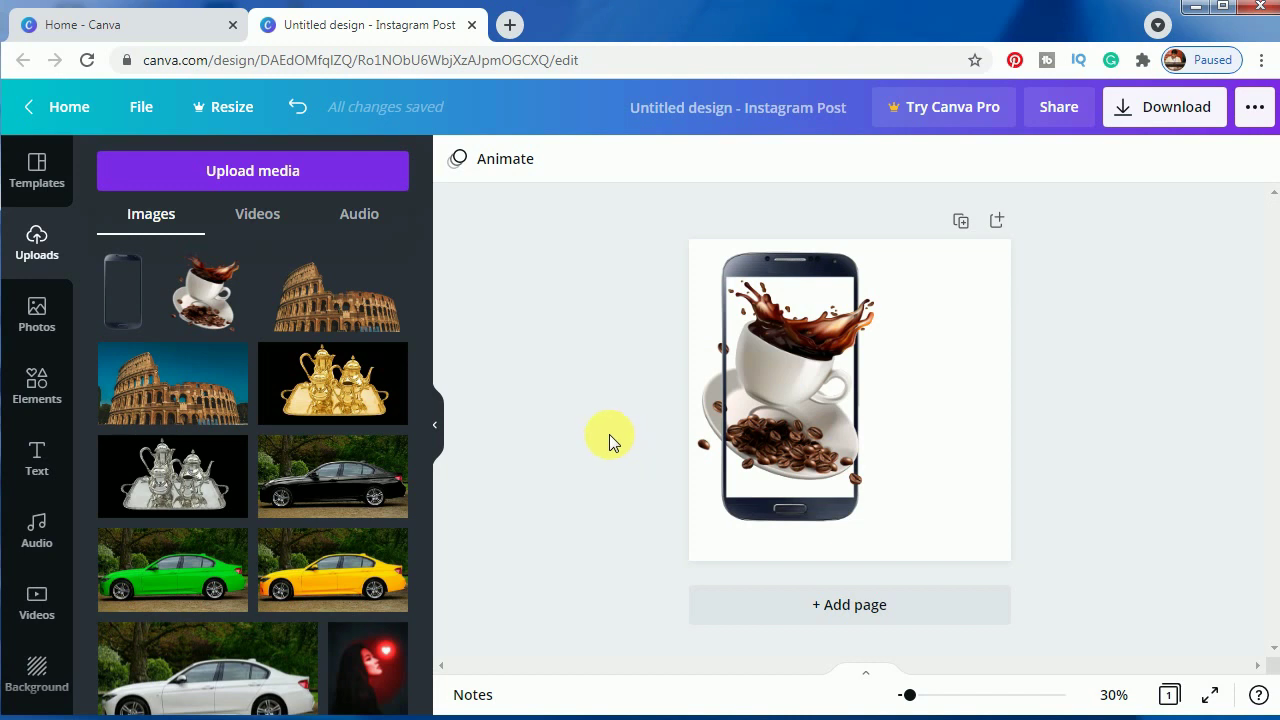
Step: Fill the page background with the peach patterned tile
click(40, 666)
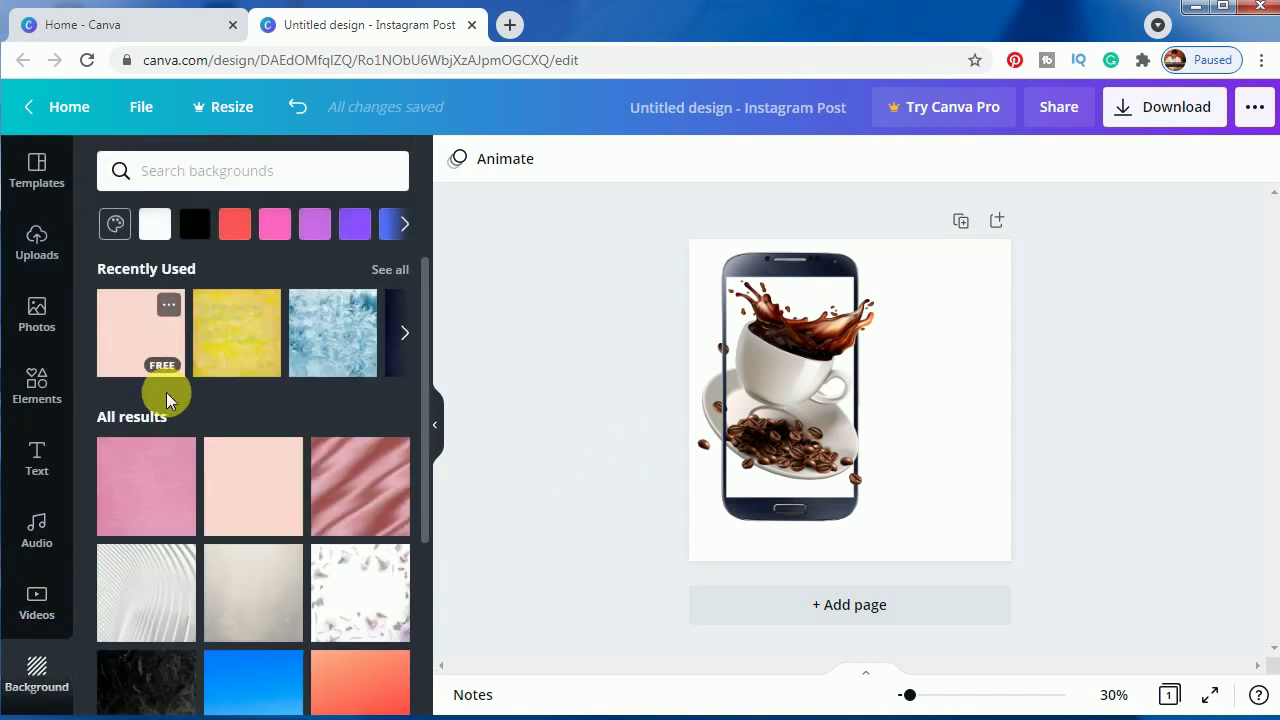
click(255, 487)
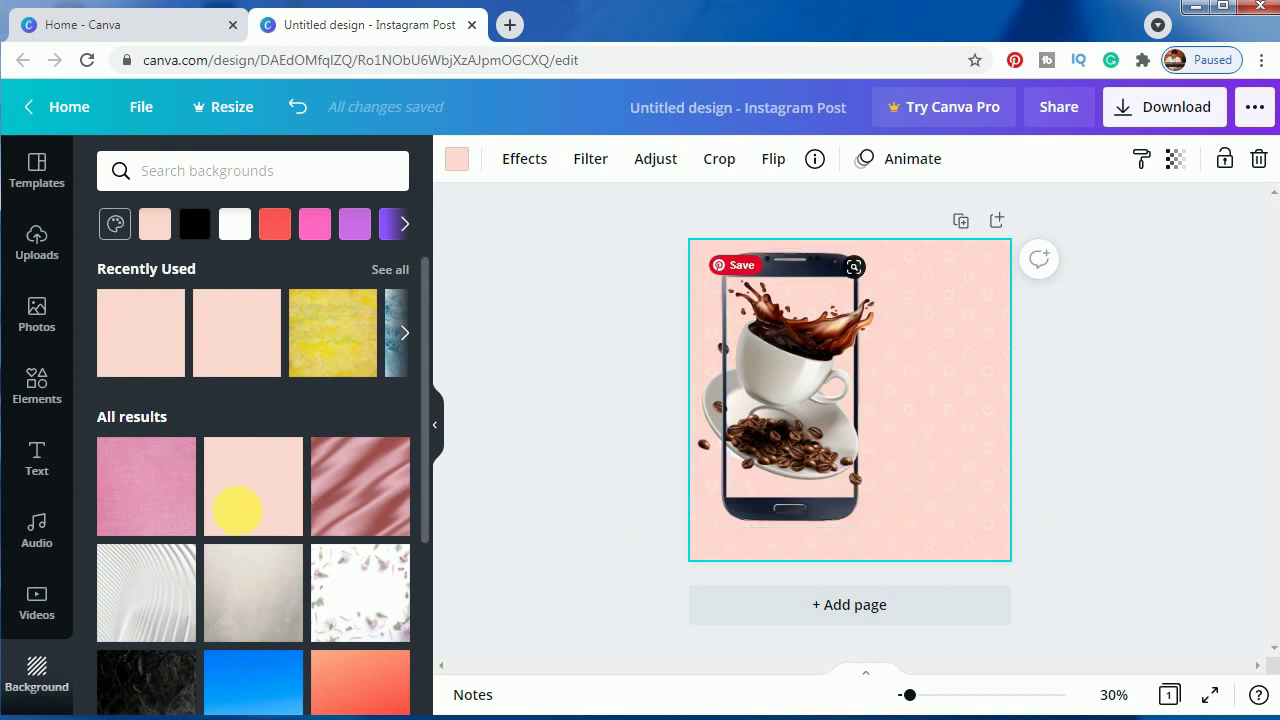
click(37, 455)
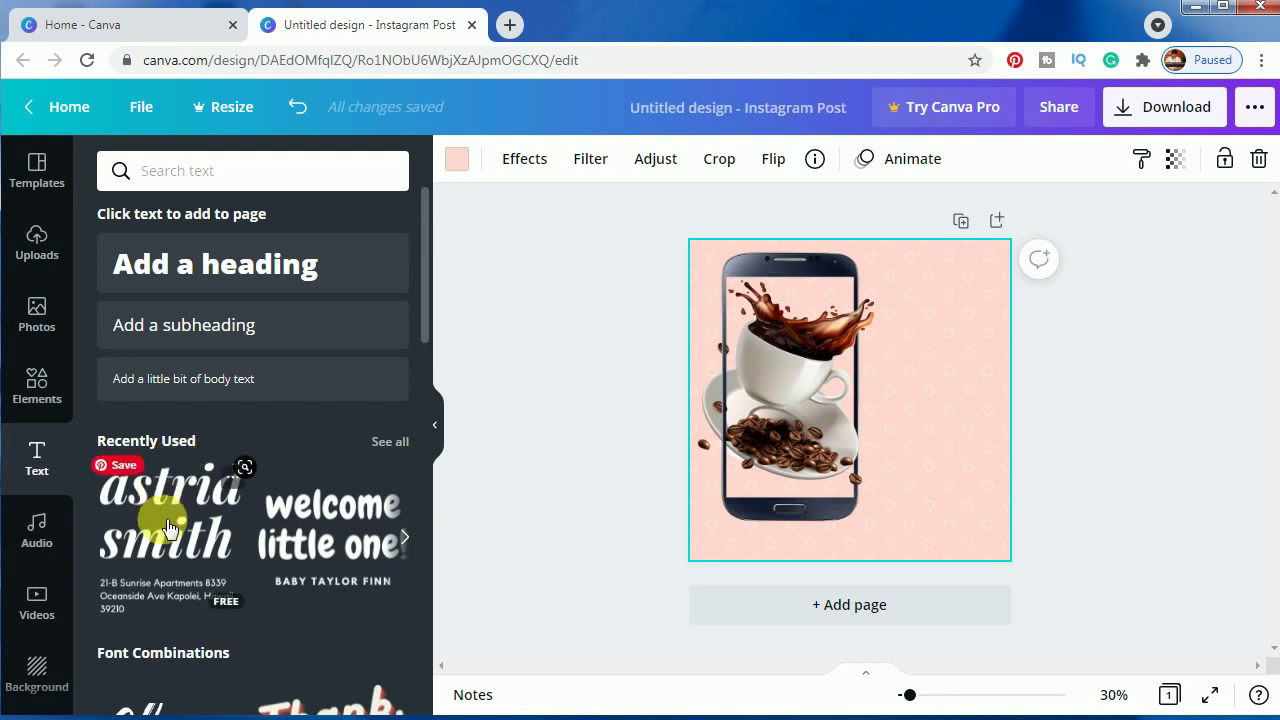
Step: Add the bold italic serif name template, delete its address line, and place the heading right of the phone
scroll(167, 524, down, 10)
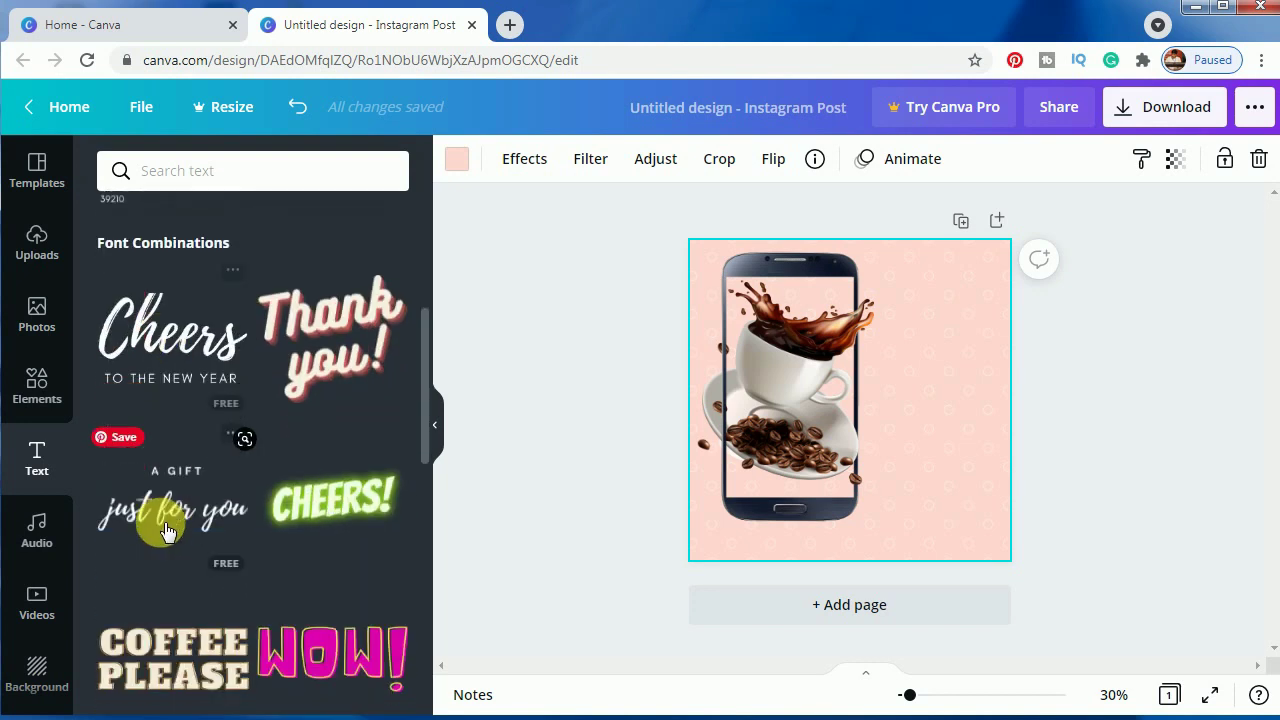
scroll(160, 522, down, 2)
scroll(163, 520, up, 1)
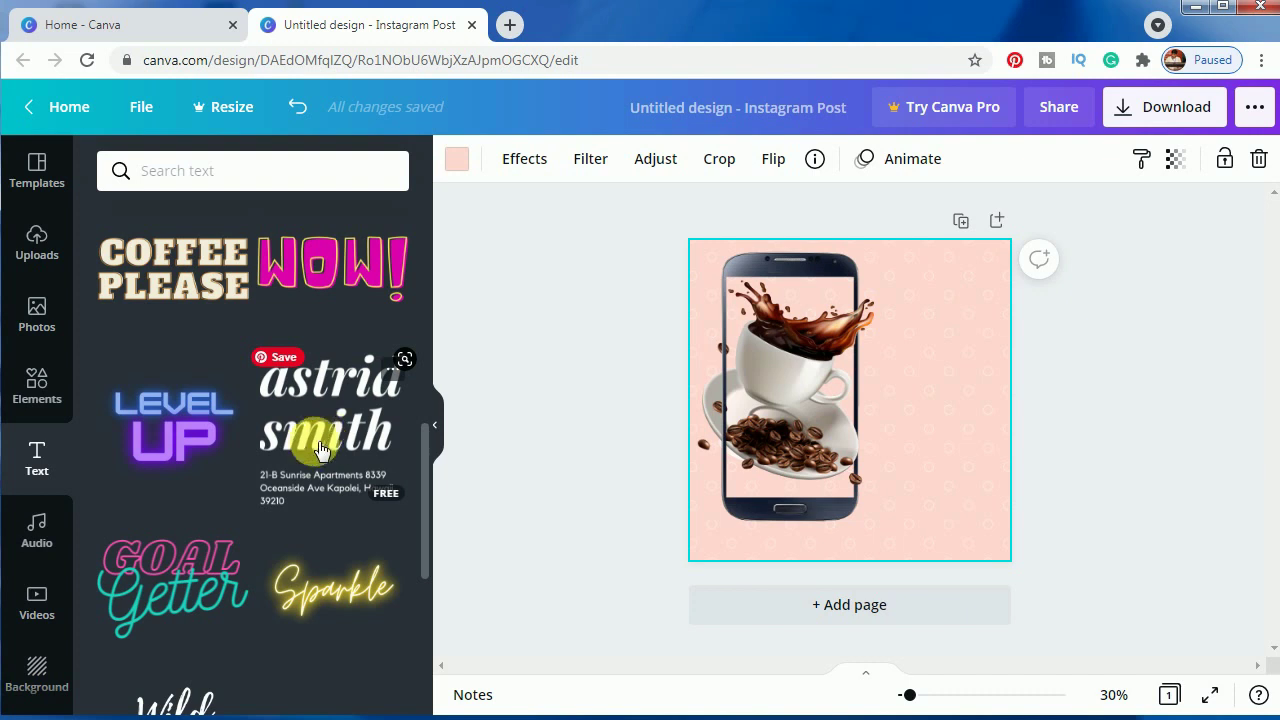
drag(322, 448, 782, 465)
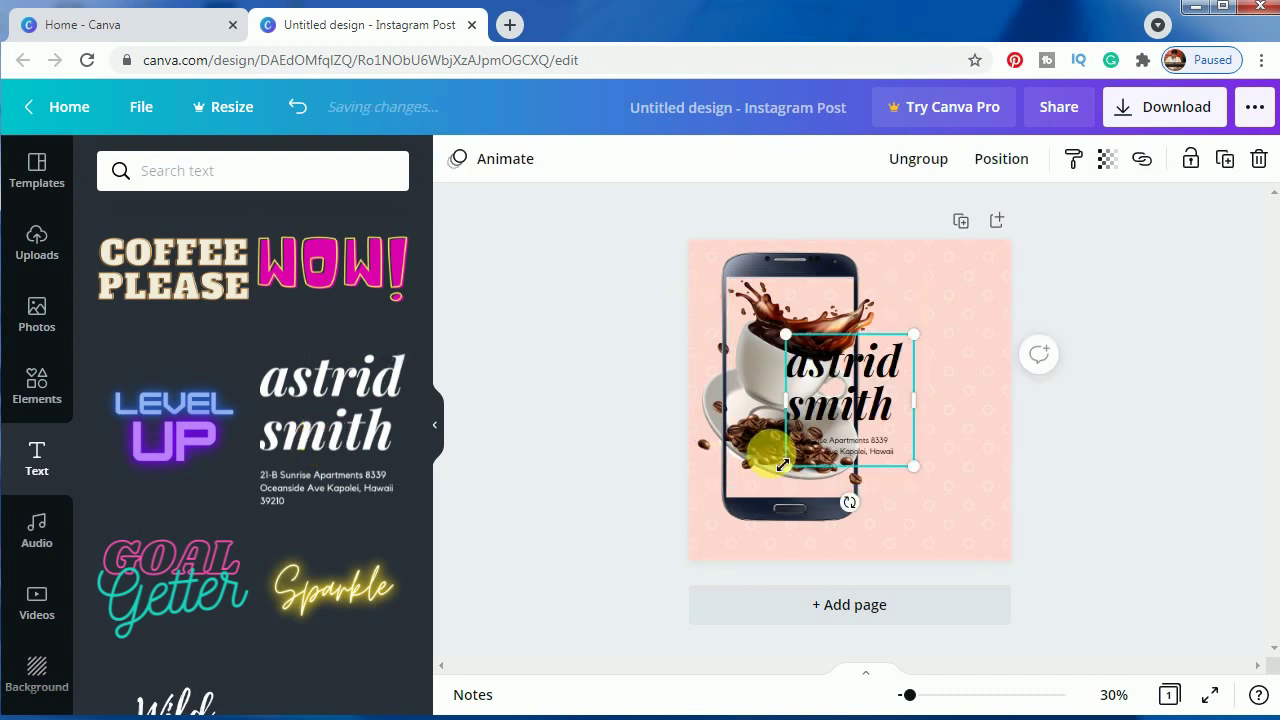
click(869, 449)
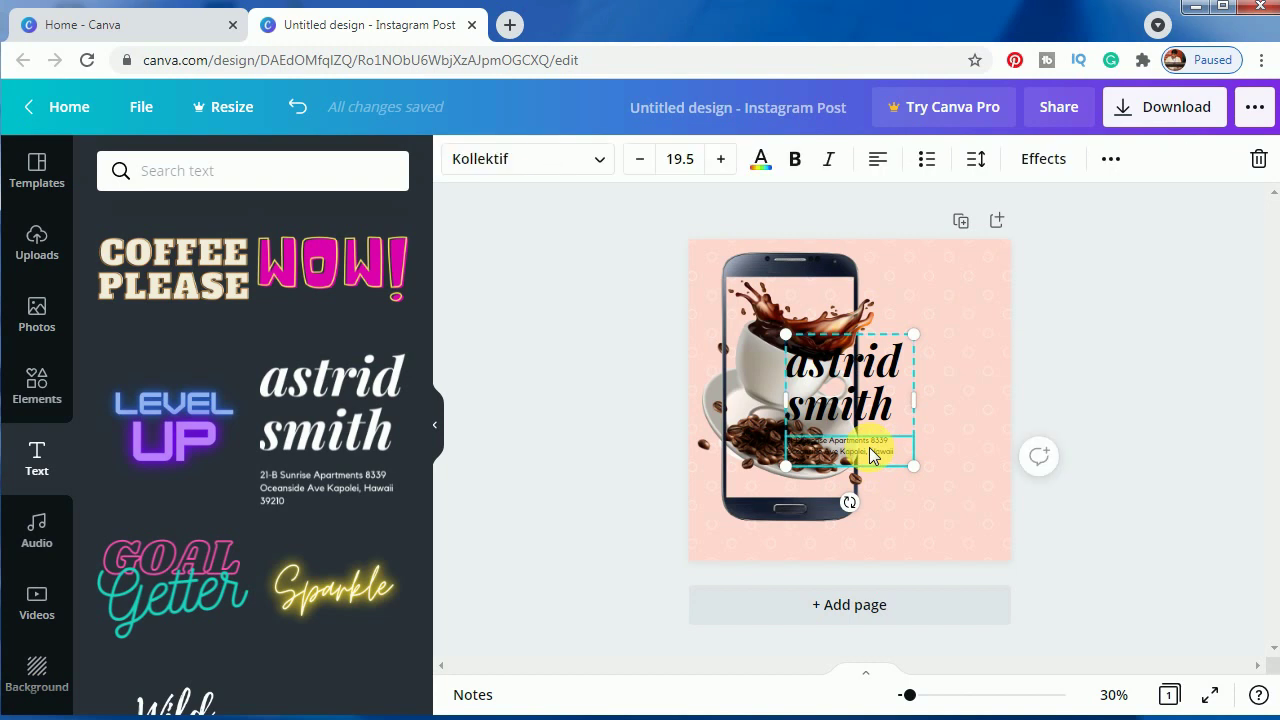
double_click(871, 455)
key(BackSpace)
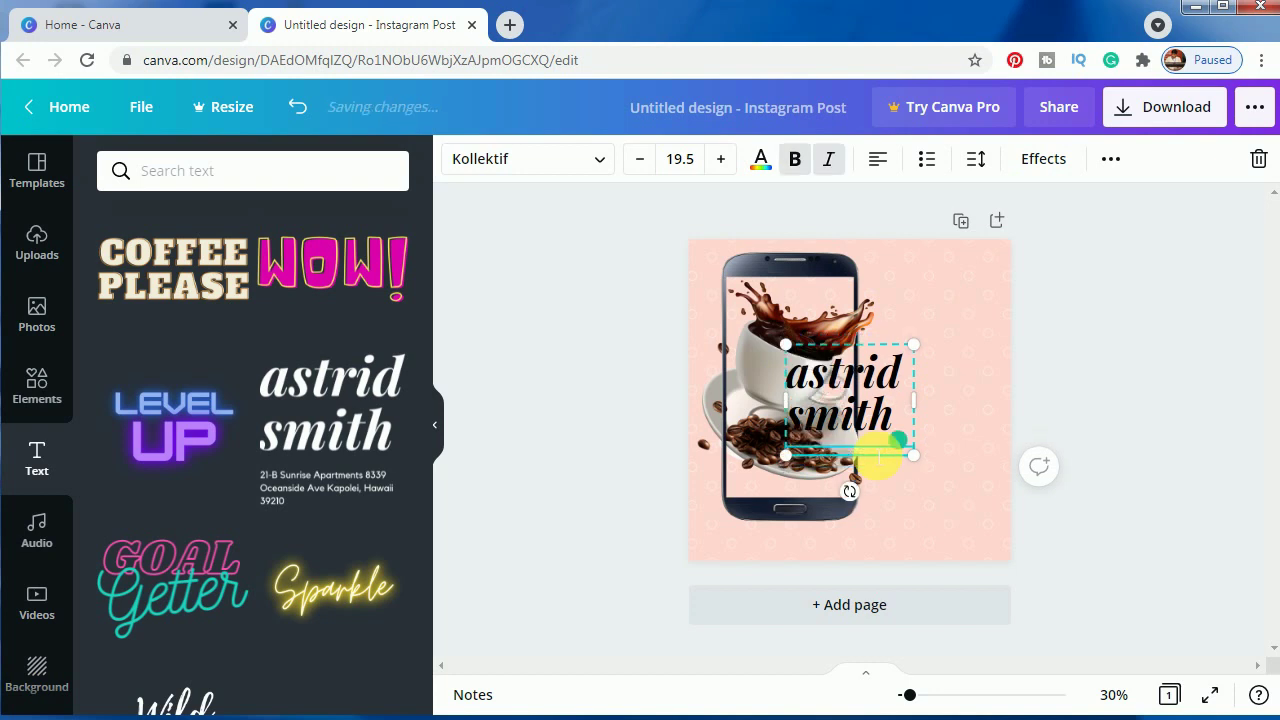
click(881, 427)
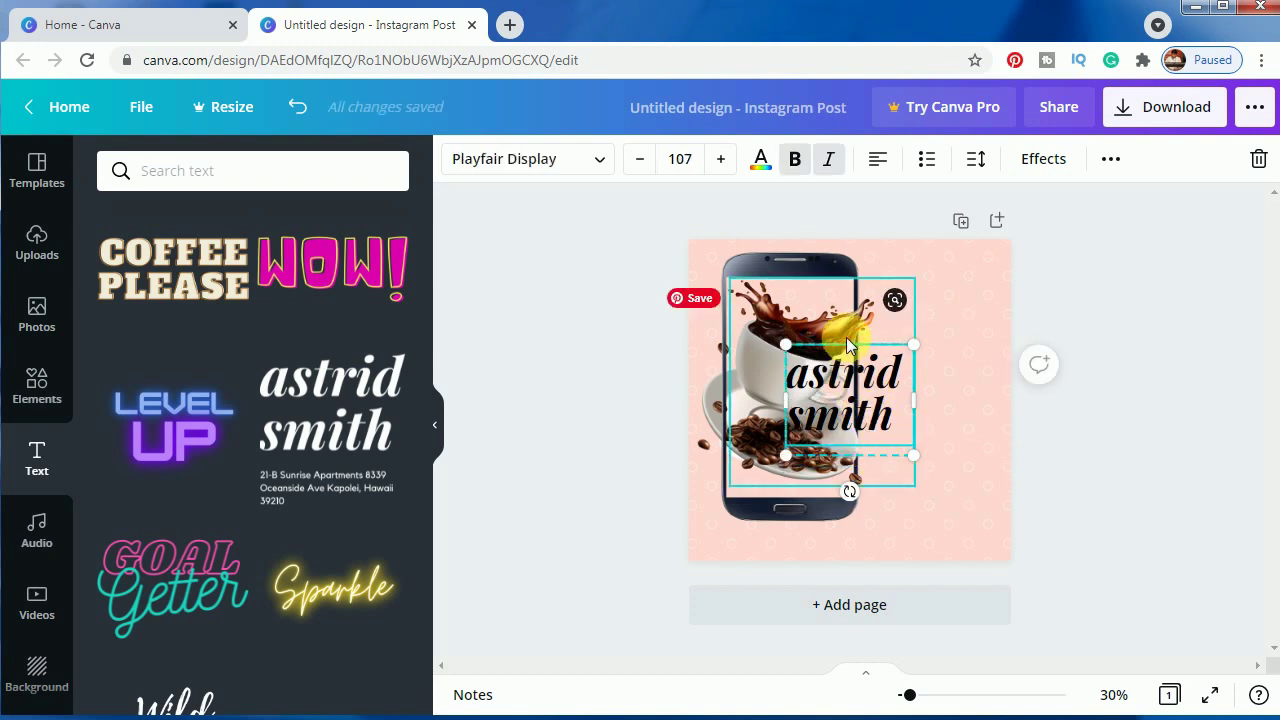
drag(885, 369, 945, 362)
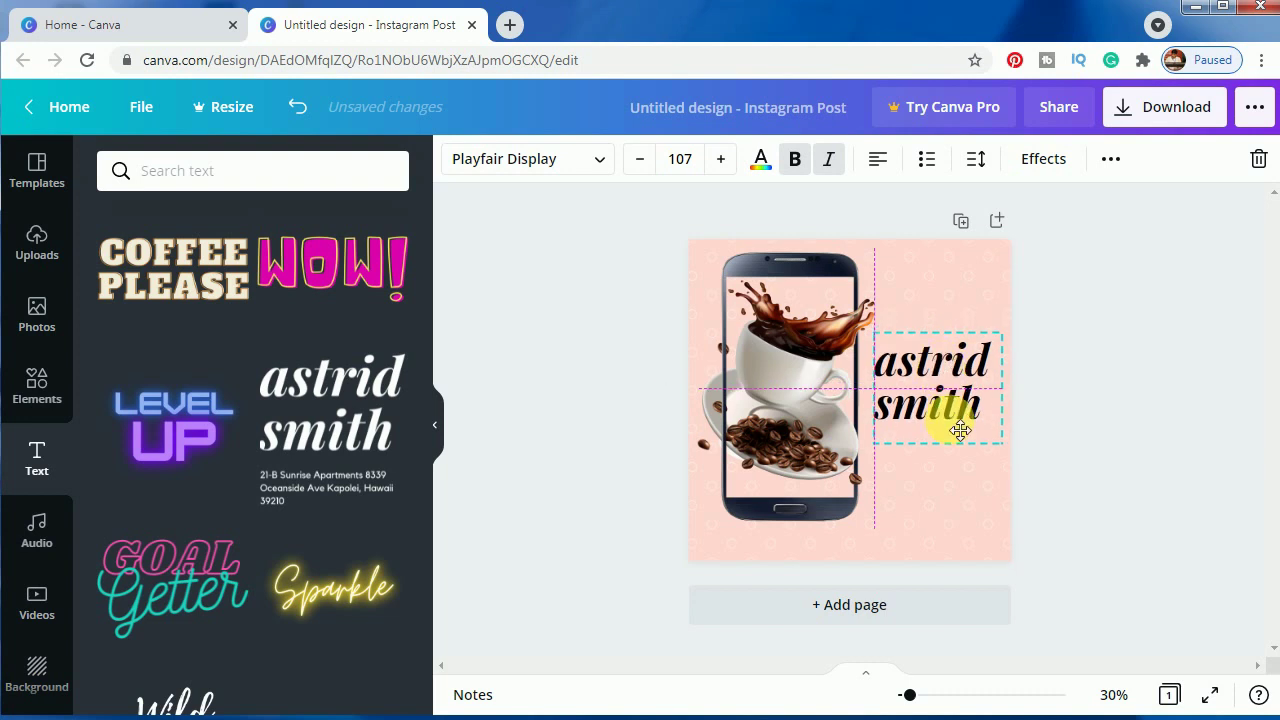
Step: Change the heading text to 'Morning Coffee' at font size 72
double_click(937, 411)
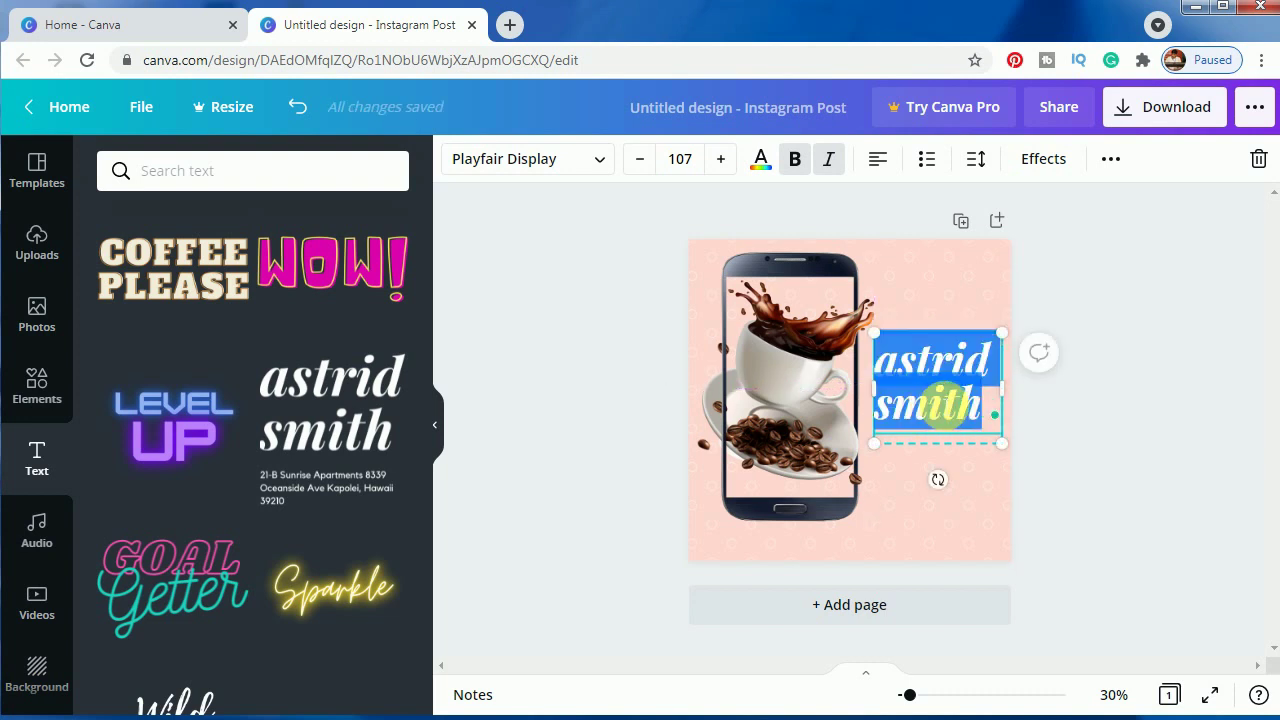
text(Mor)
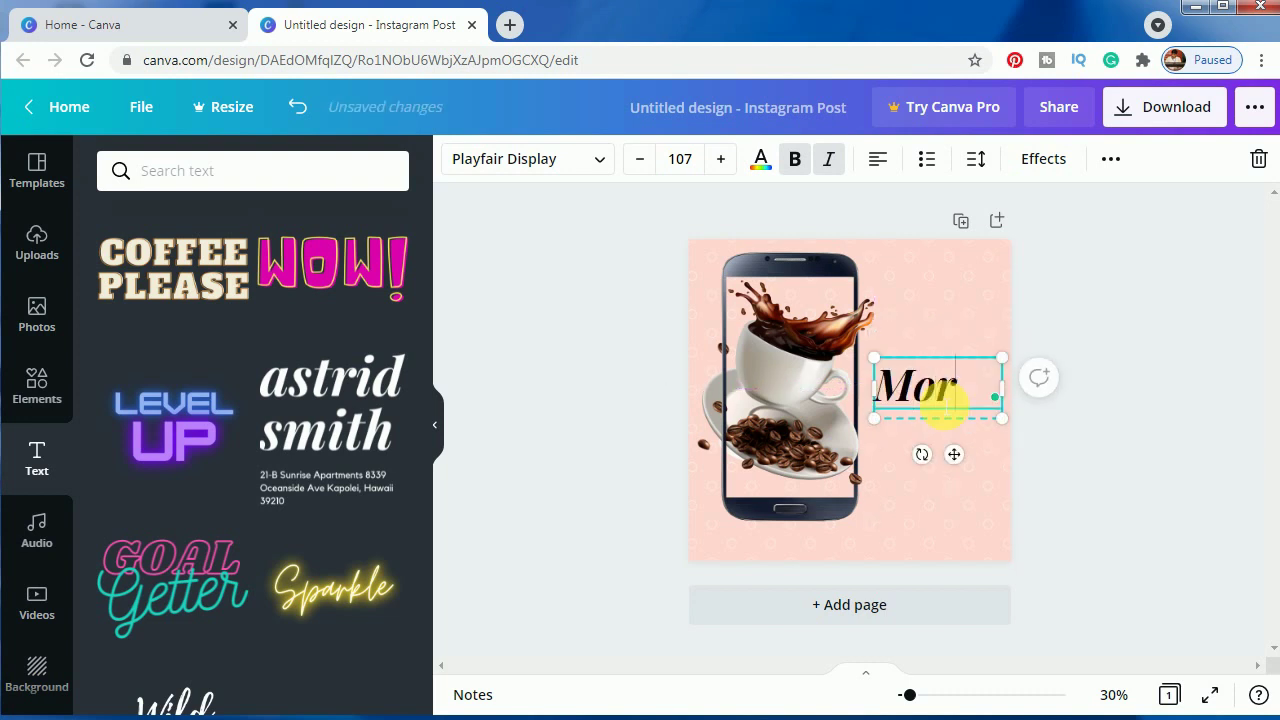
text(ning Co)
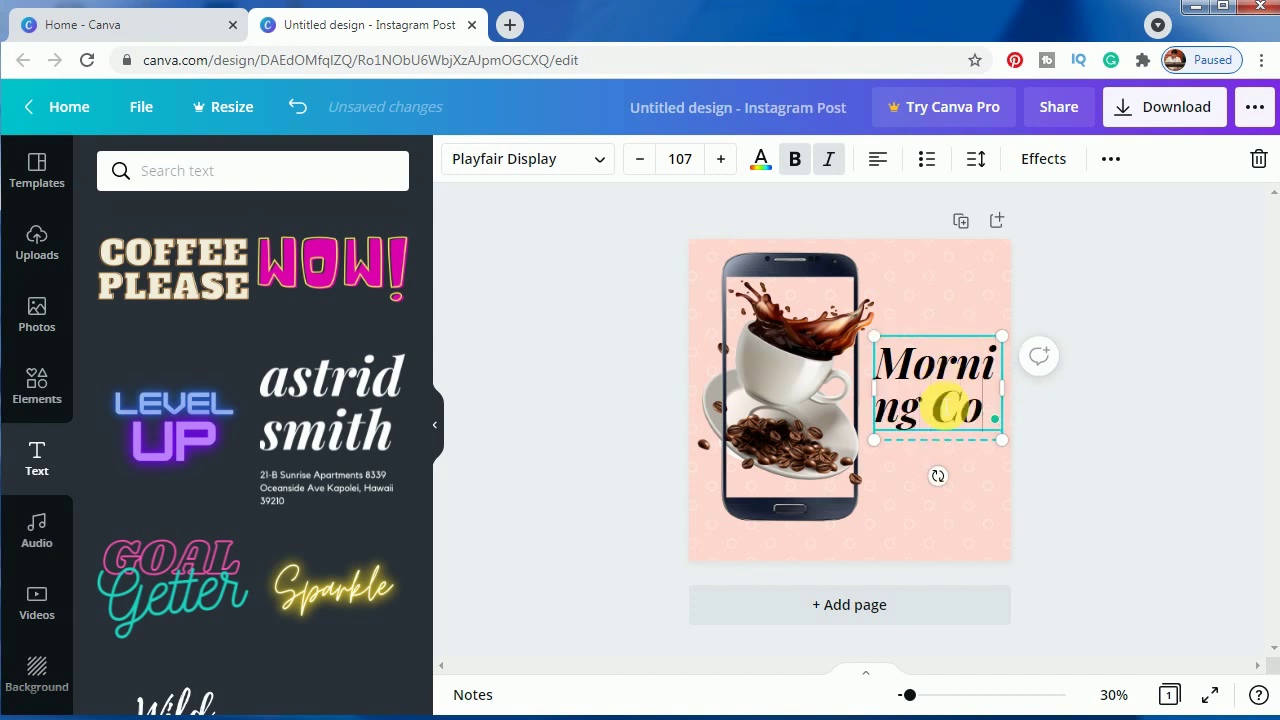
text(ffee)
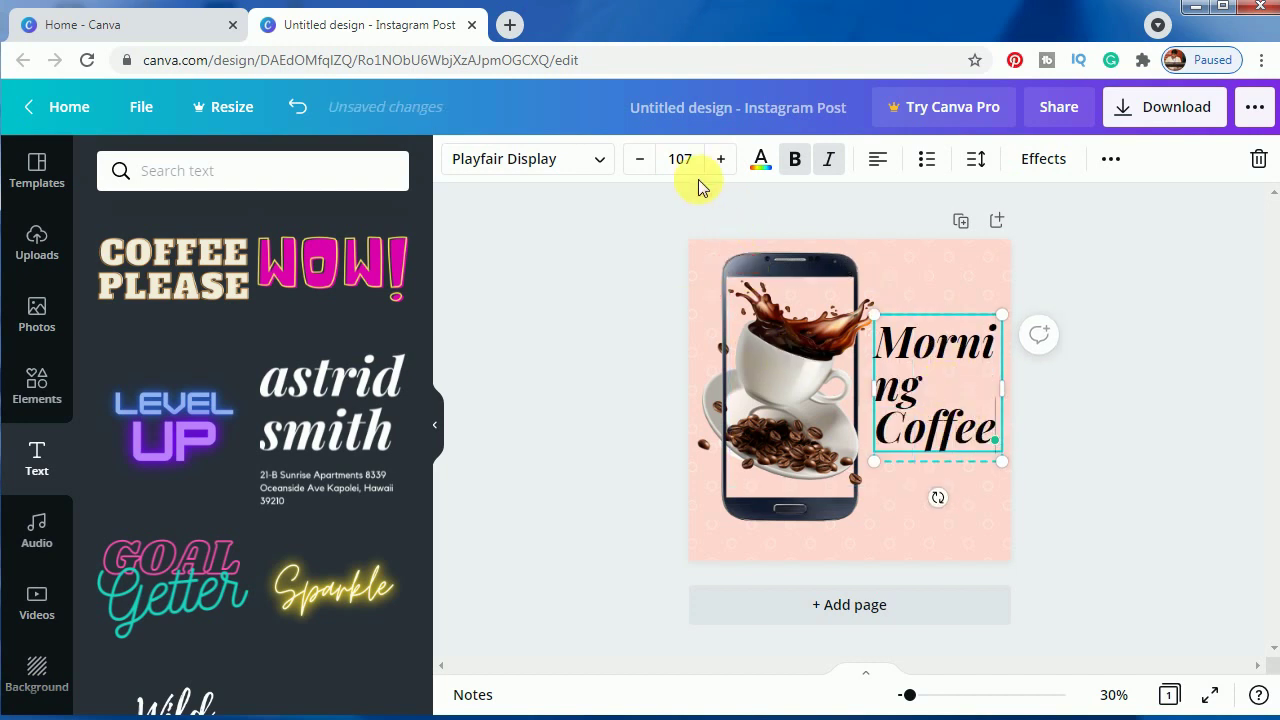
click(682, 159)
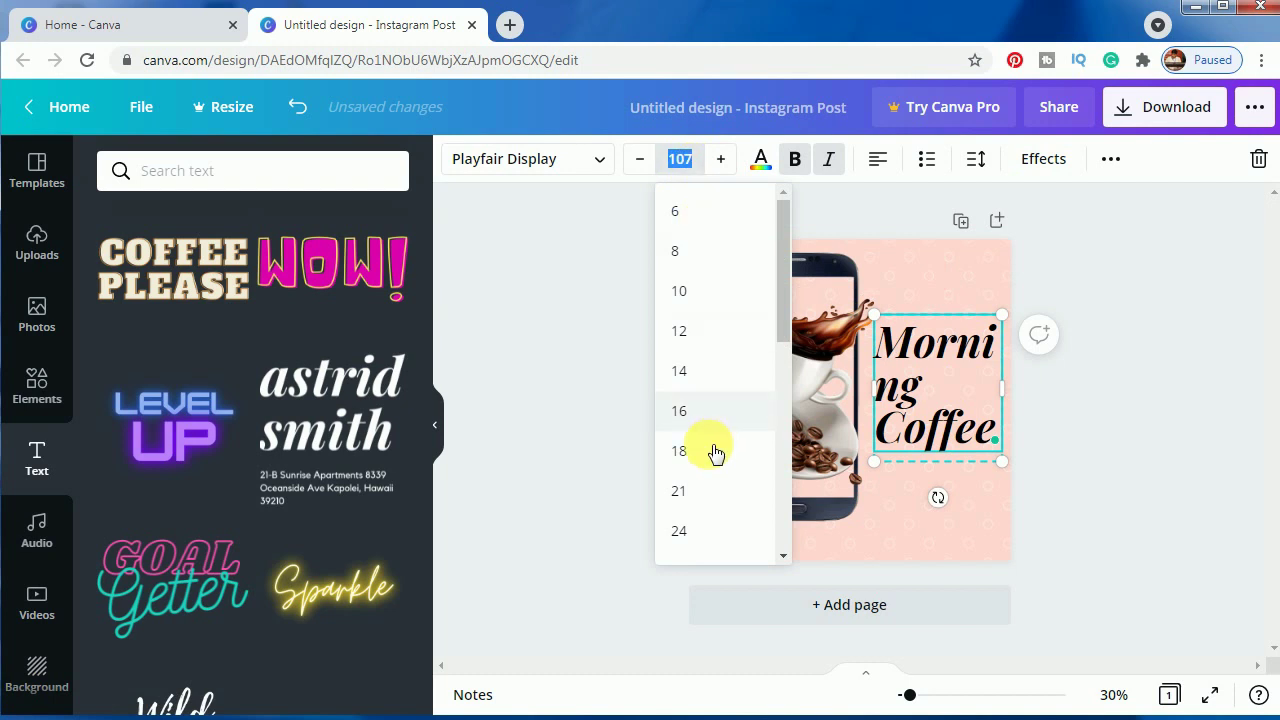
scroll(709, 457, down, 3)
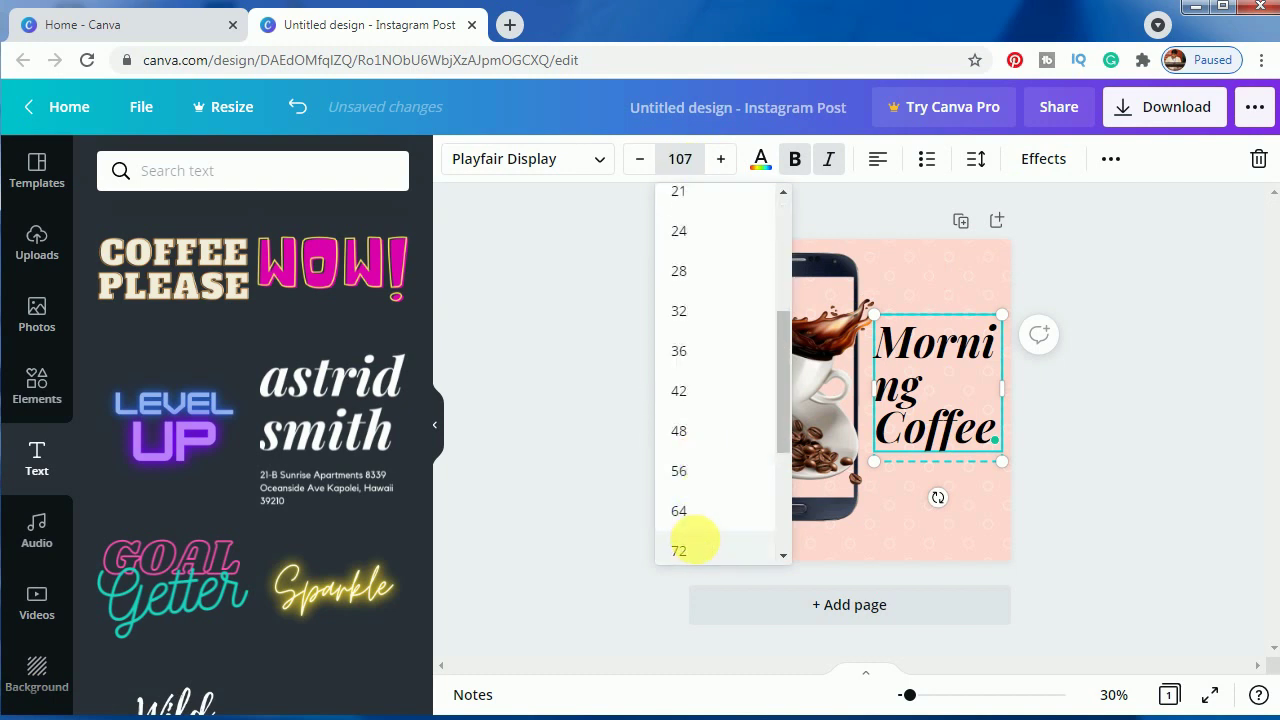
click(700, 548)
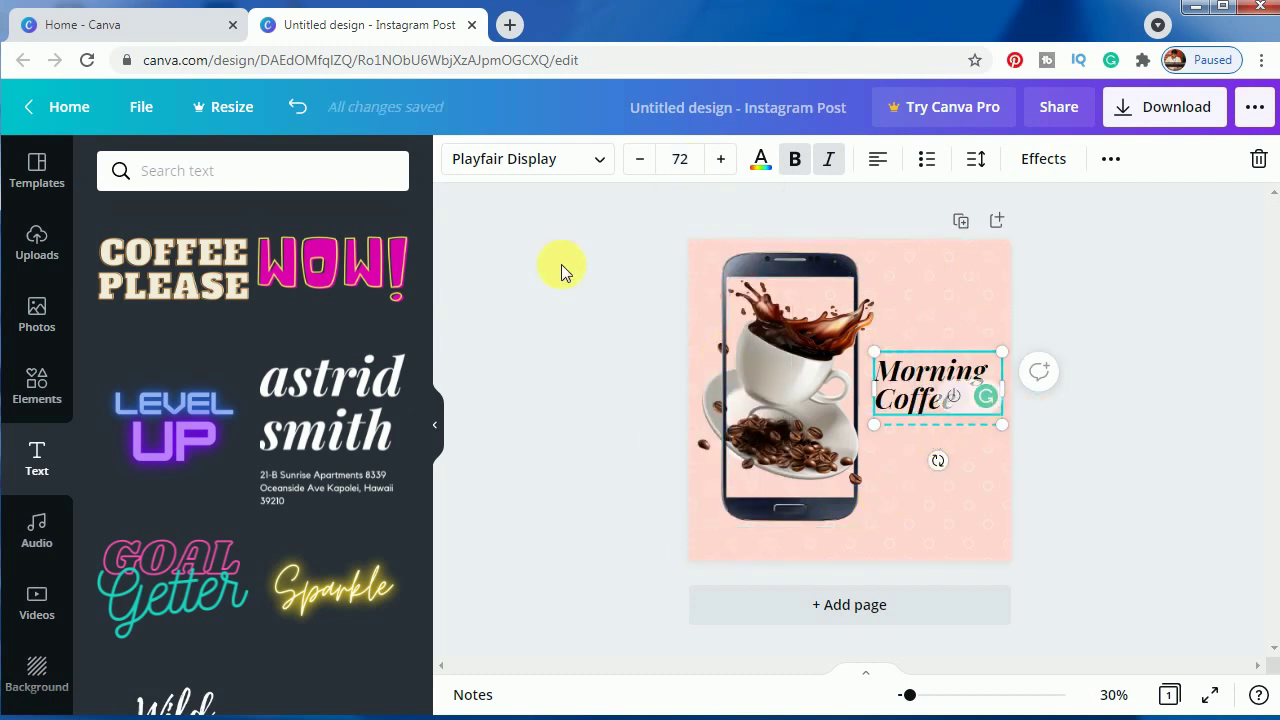
Step: Colour the heading with the dark brown swatch from the photo colours
click(760, 160)
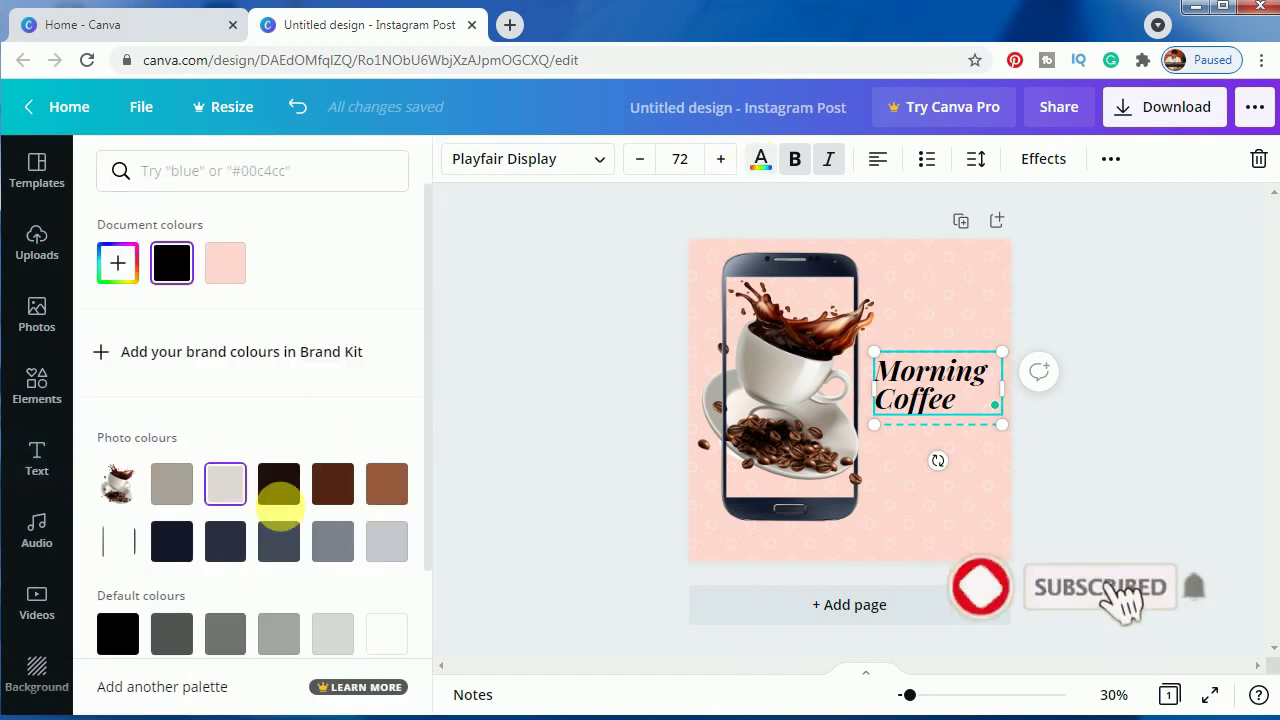
click(333, 484)
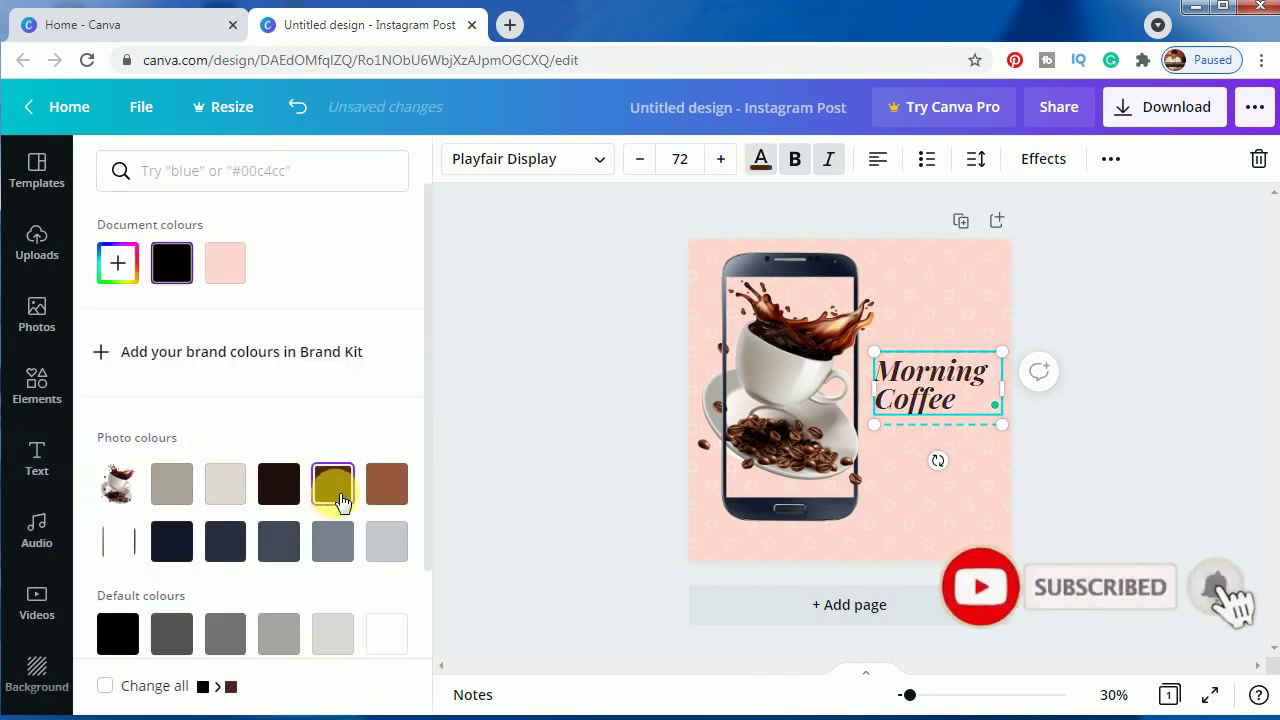
click(1110, 500)
click(1105, 484)
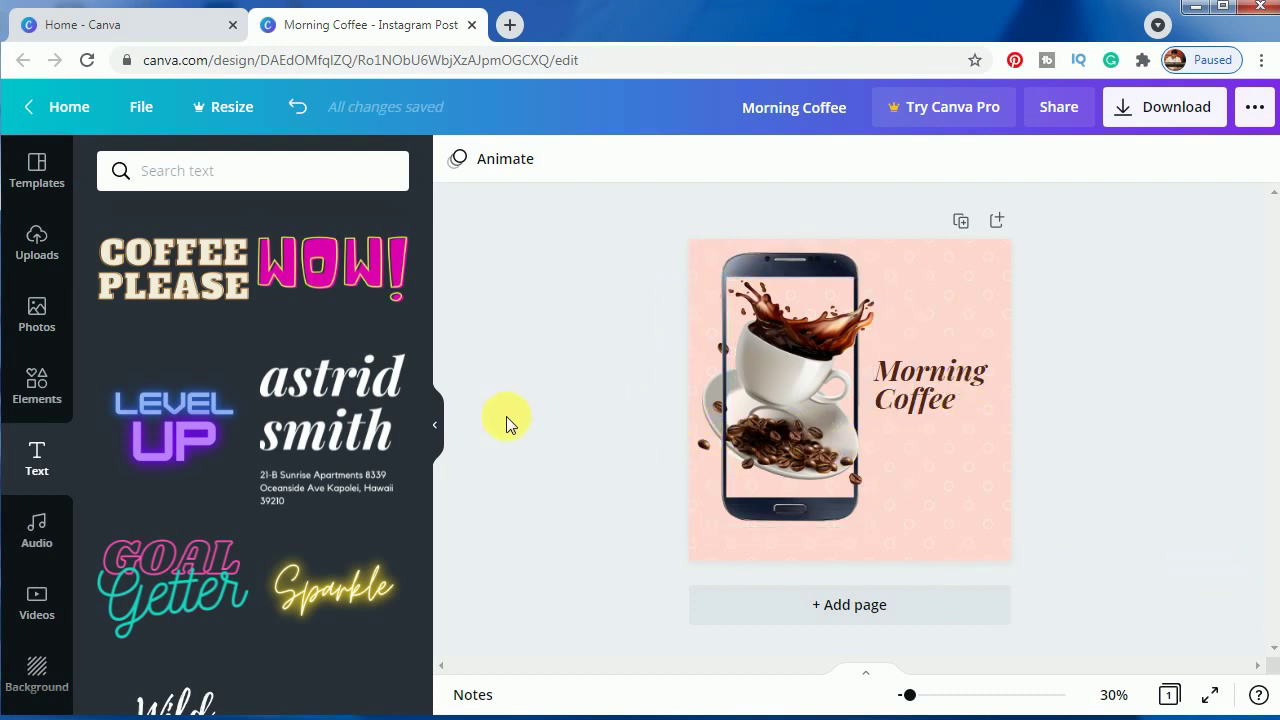
Step: Search the elements for 'border' and add the thin gold square border to the page
click(40, 383)
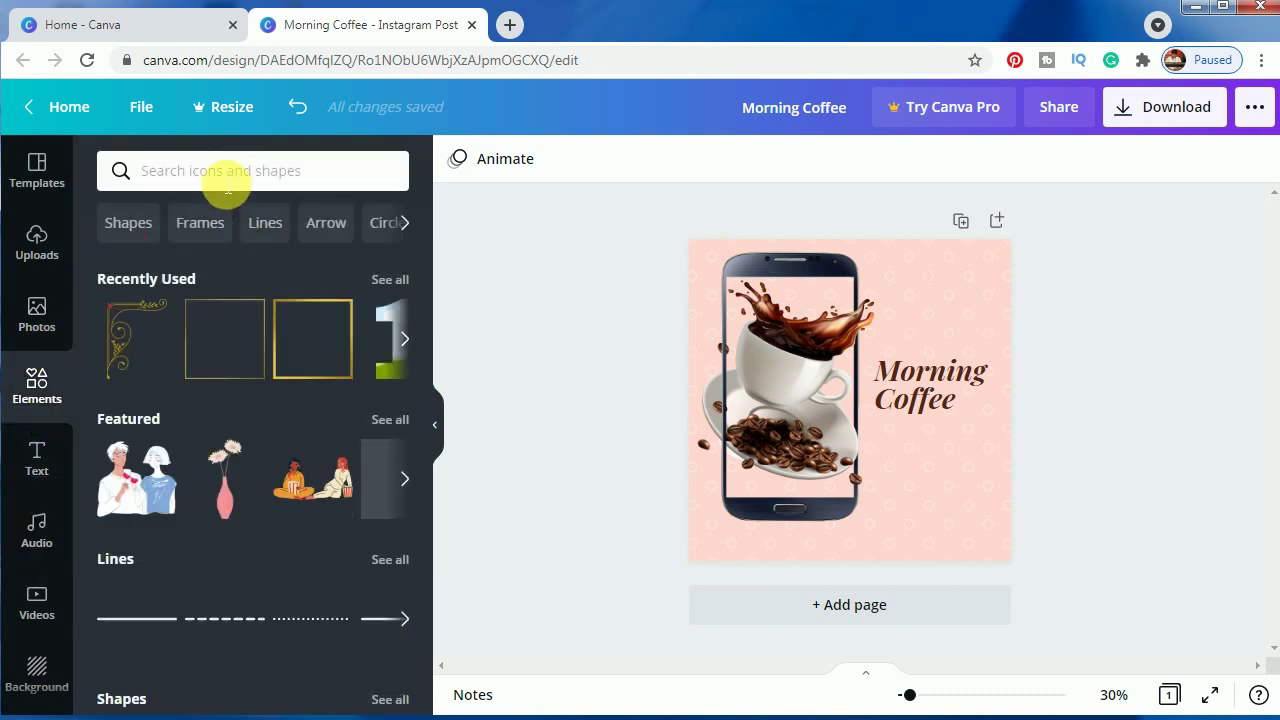
click(216, 173)
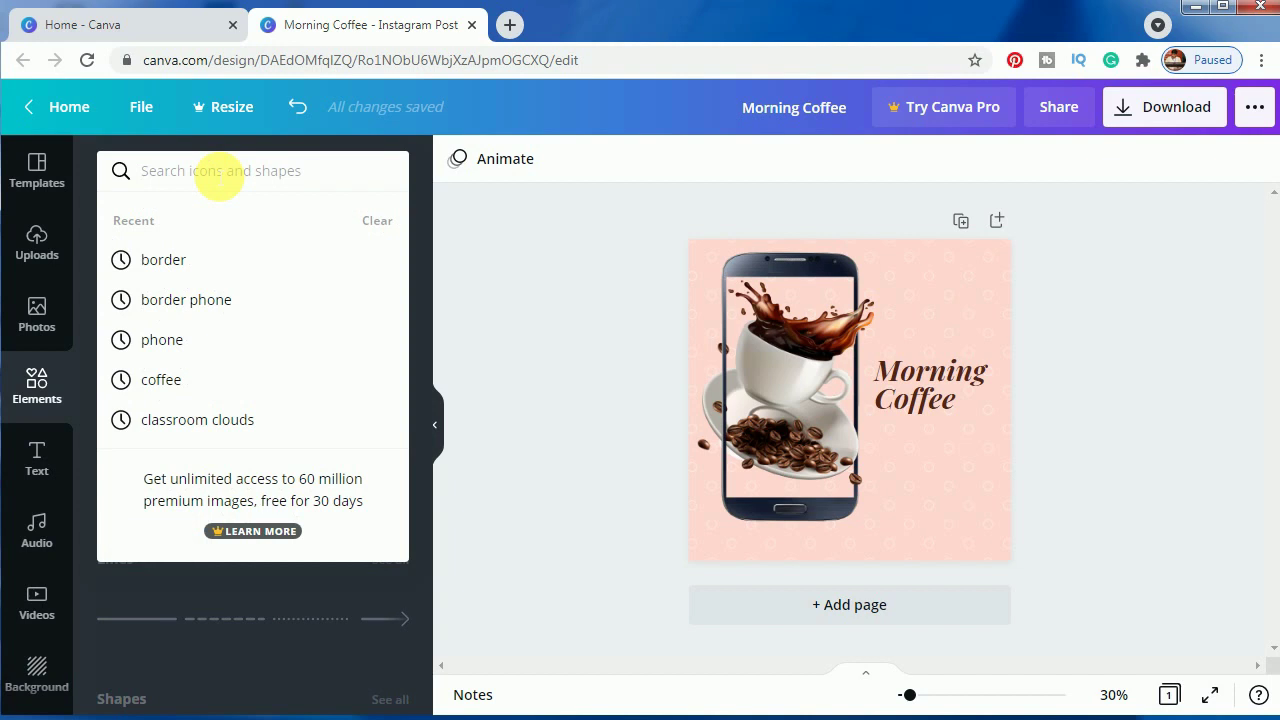
text(border)
key(Return)
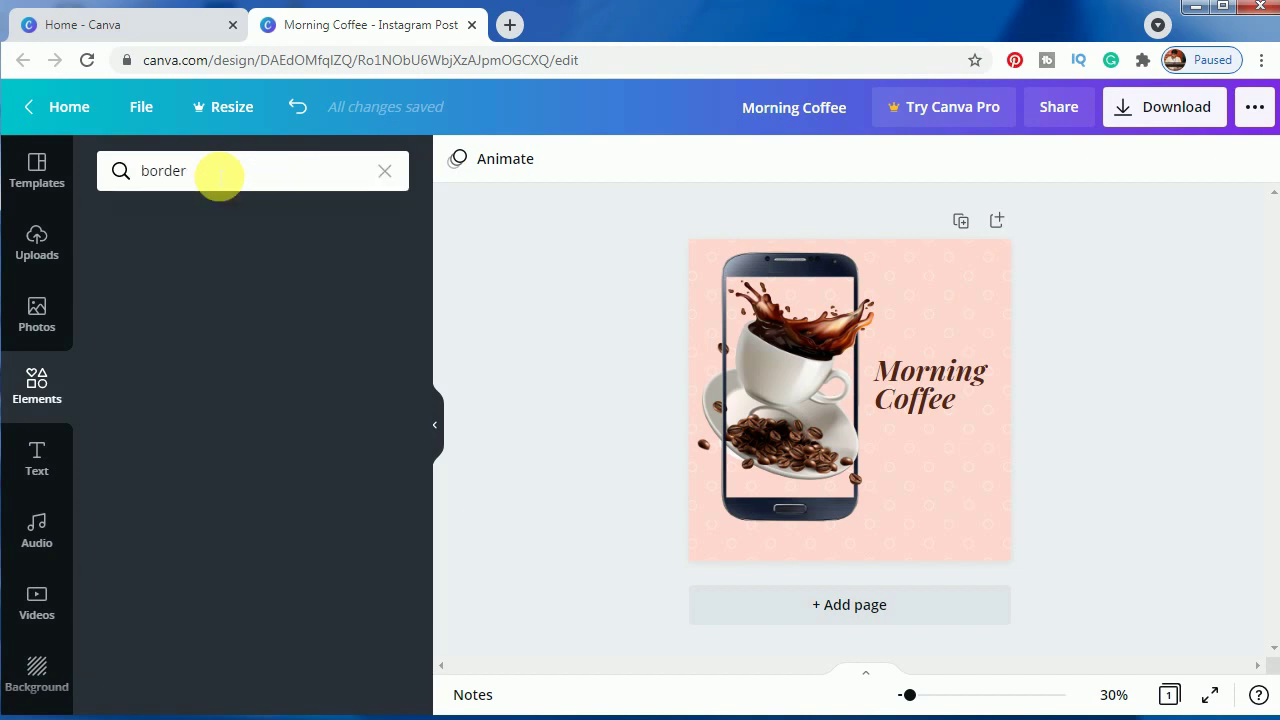
click(163, 392)
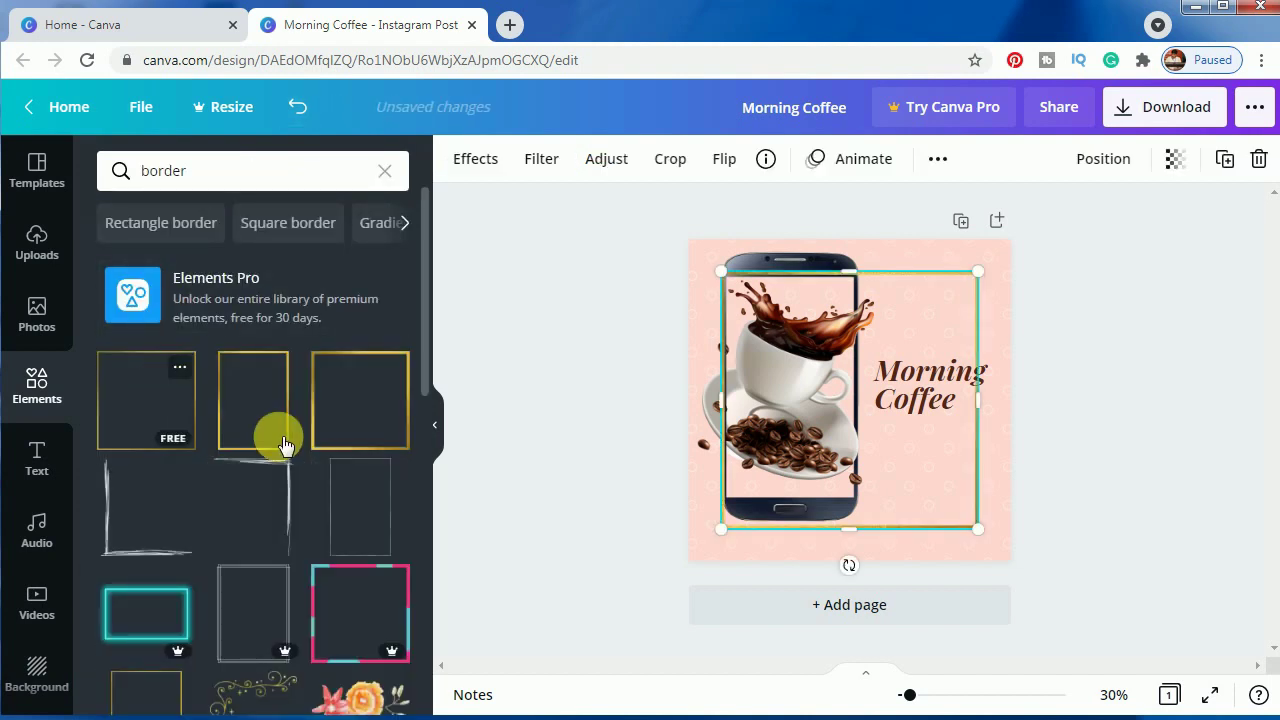
Step: Enlarge and align the gold border so it frames the whole post just inside its edges
drag(979, 530, 1014, 567)
mouse_move(942, 505)
mouse_down()
mouse_move(920, 486)
mouse_move(933, 487)
mouse_up()
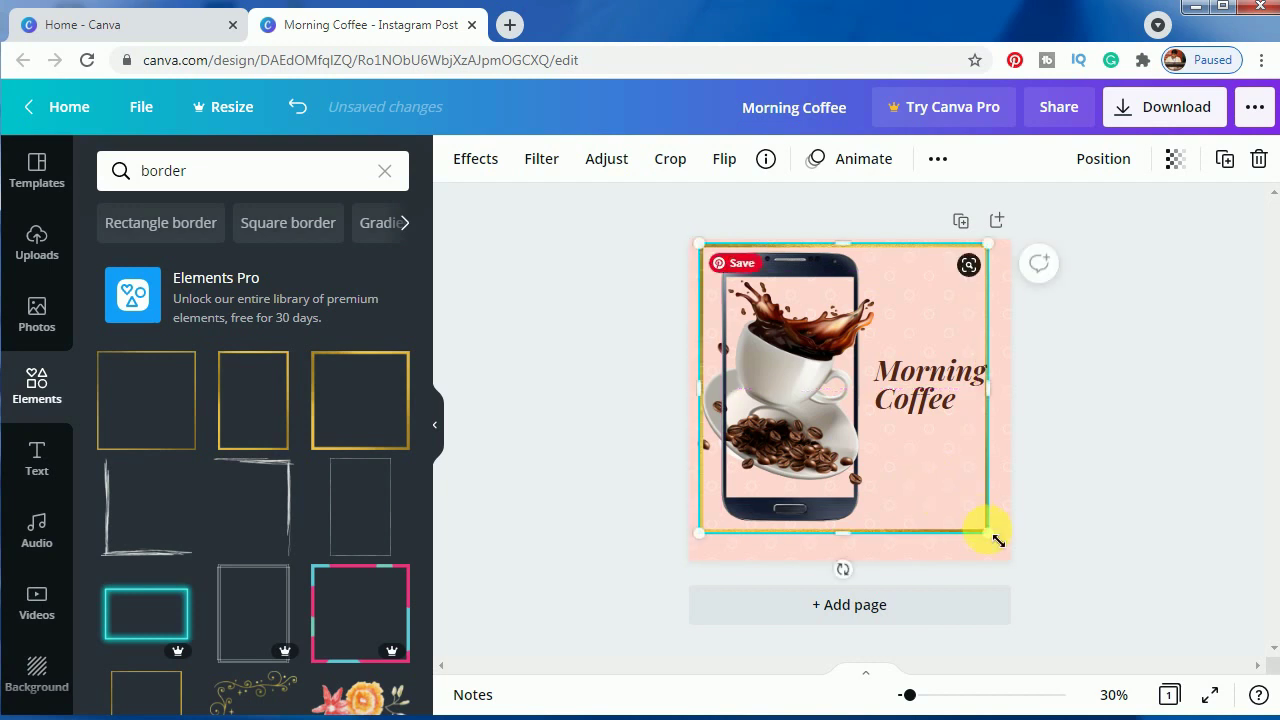
drag(988, 531, 1000, 563)
drag(968, 503, 976, 514)
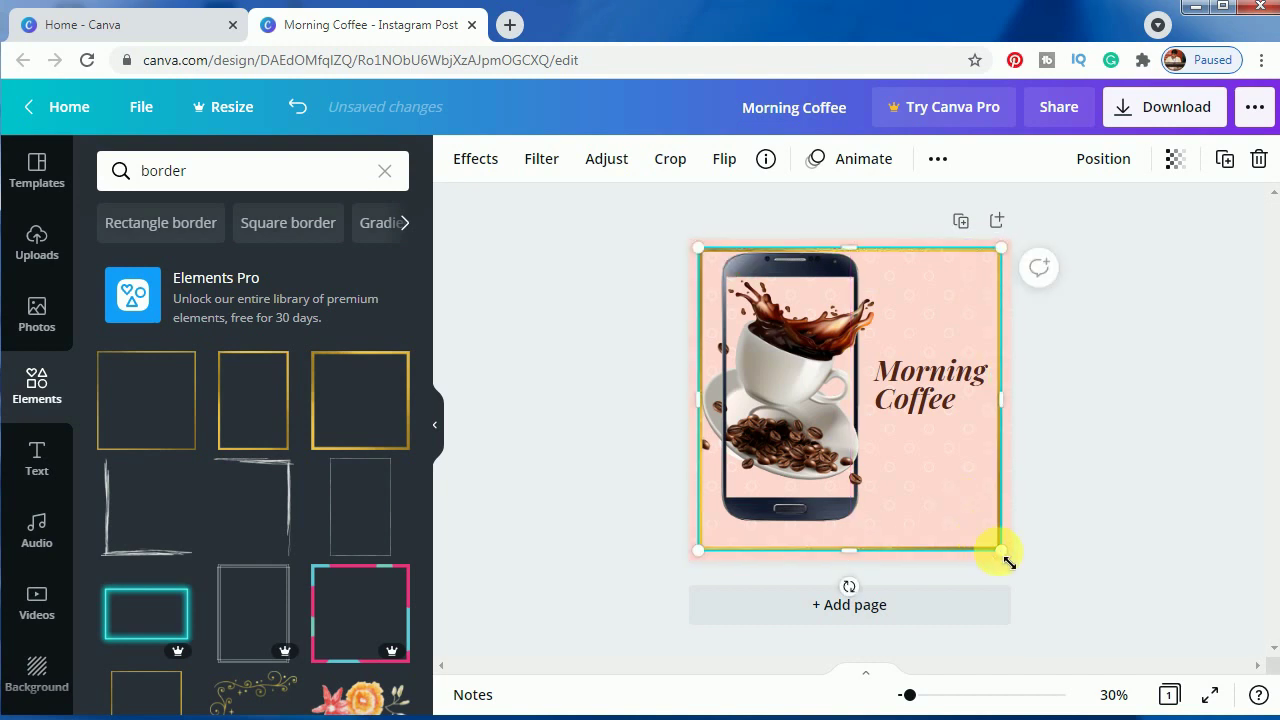
drag(999, 556, 1125, 531)
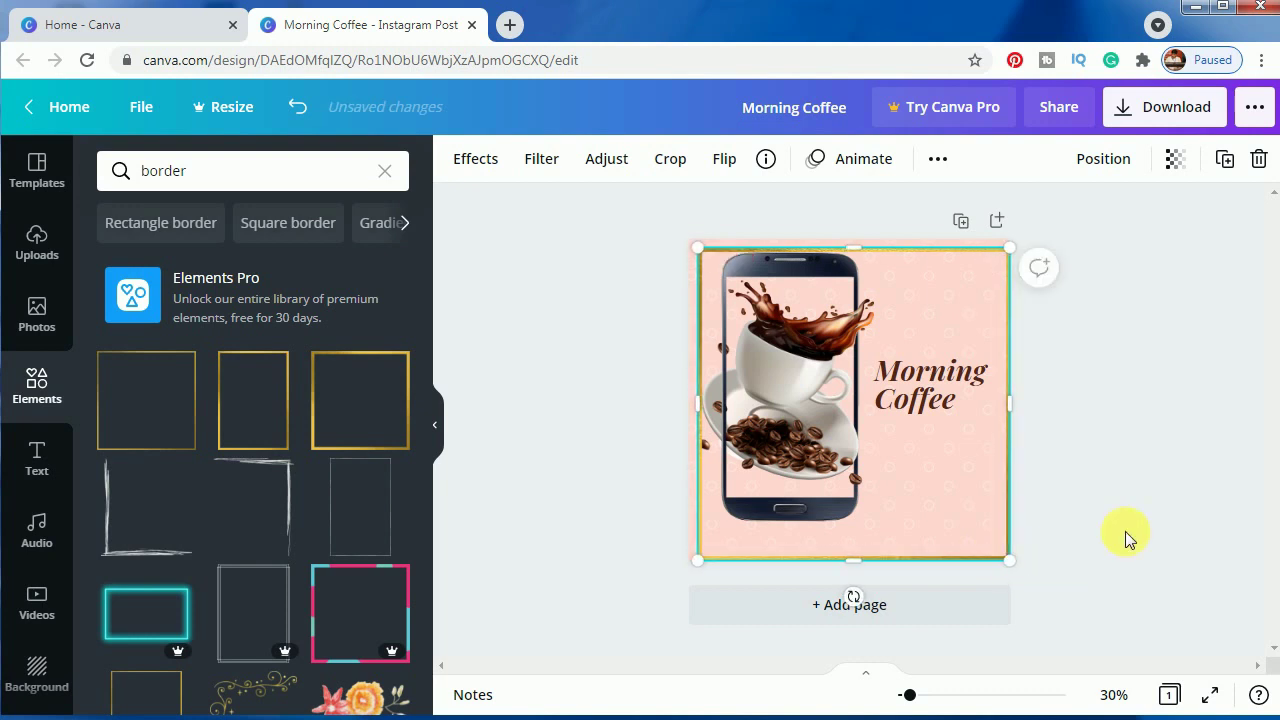
key(shift+Left)
key(shift+Up)
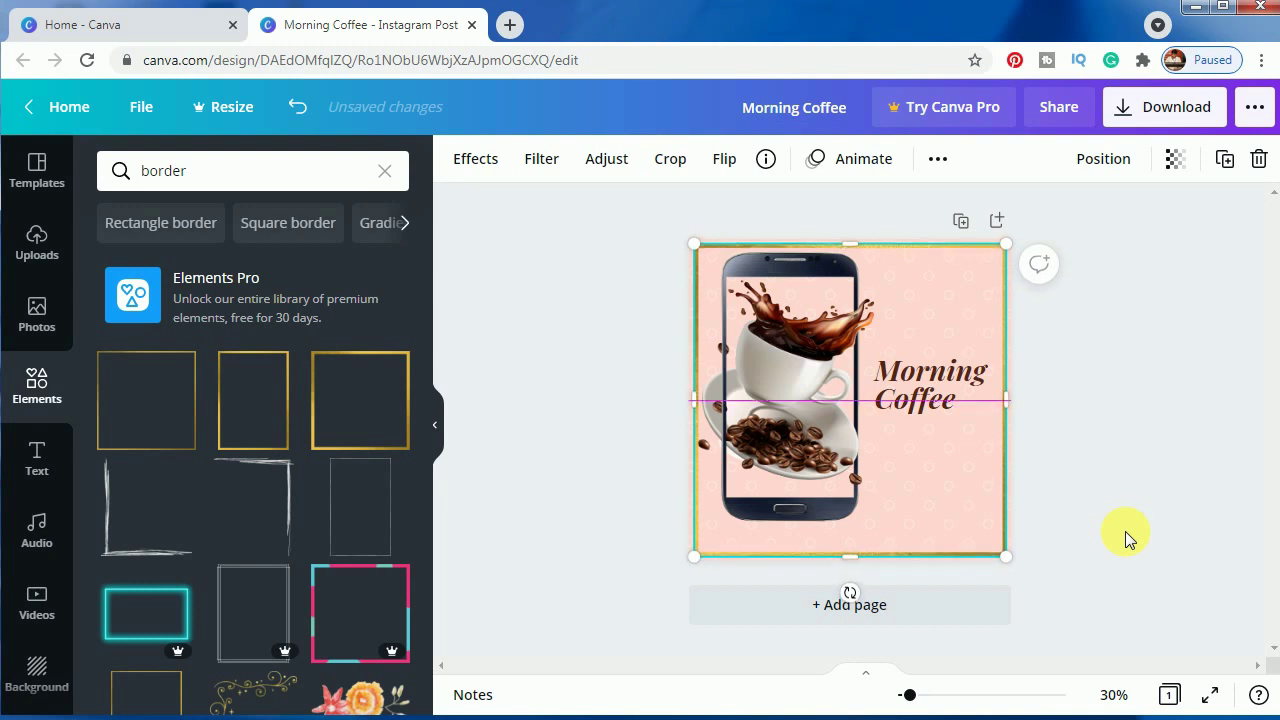
key(Up)
key(Left)
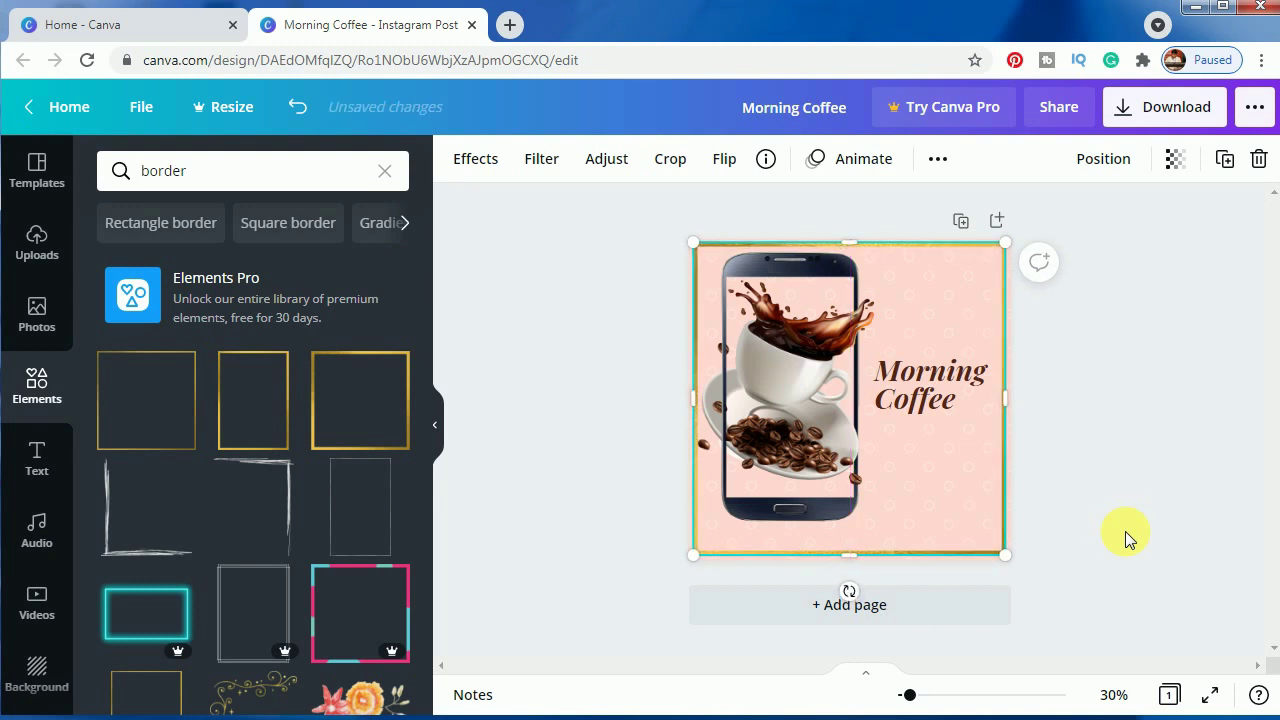
key(Left)
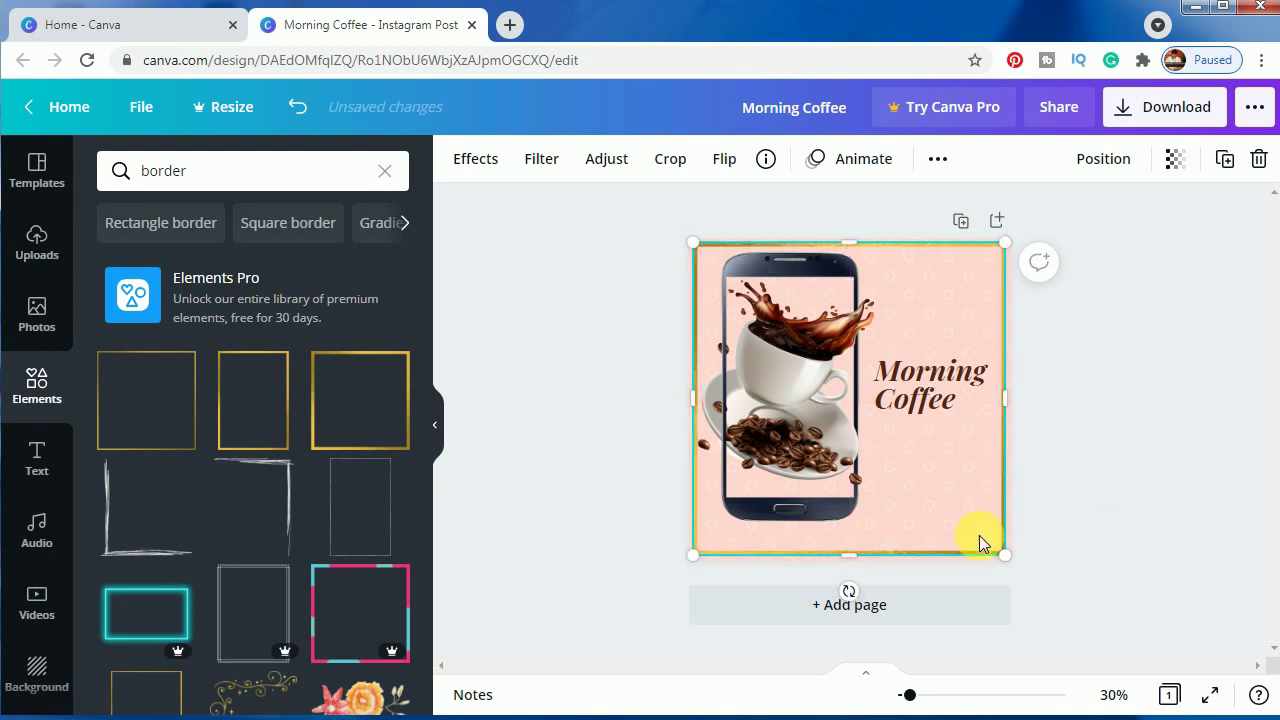
Step: Deselect the border and add the gold corner ornament from the border results
click(1134, 519)
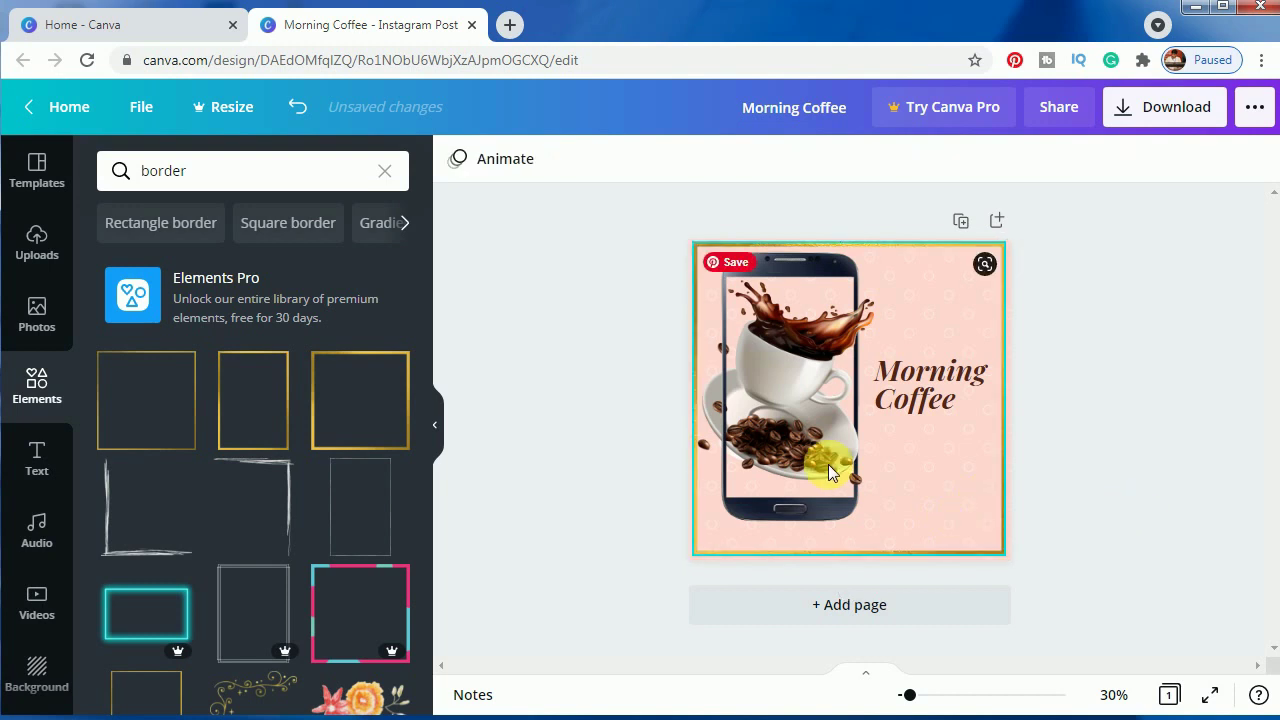
scroll(255, 457, down, 1)
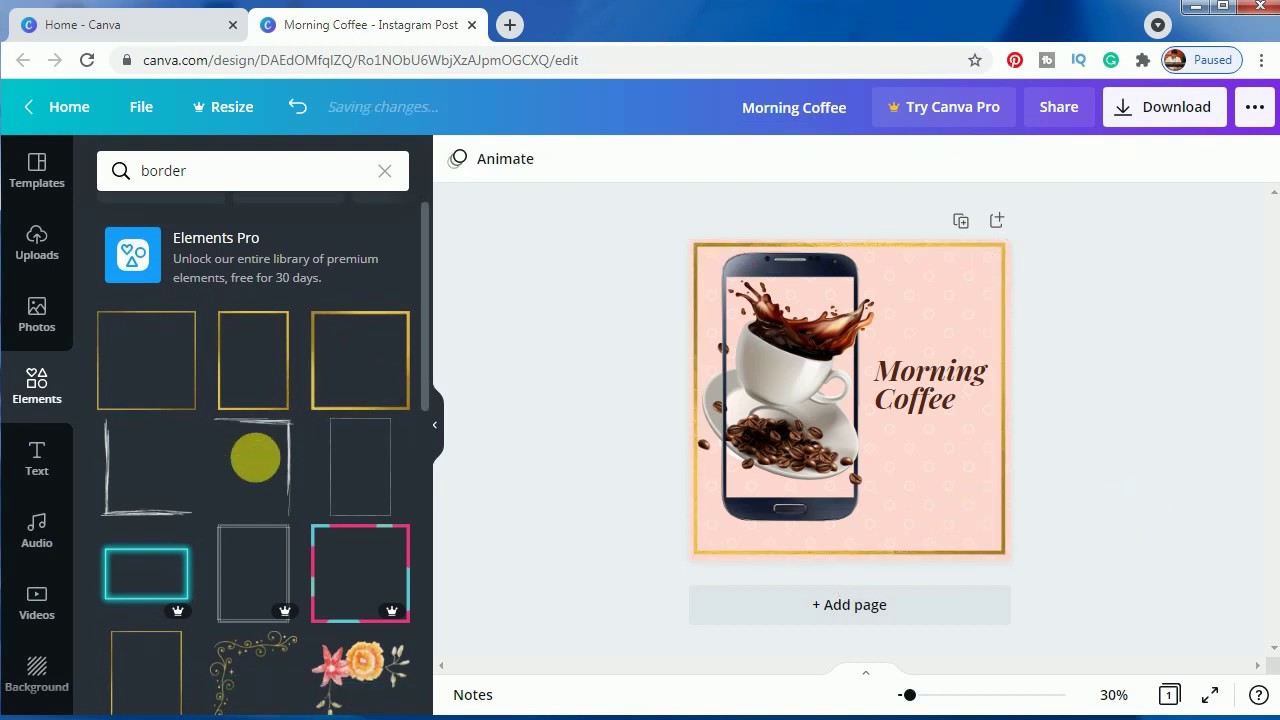
scroll(255, 457, down, 2)
scroll(316, 594, up, 1)
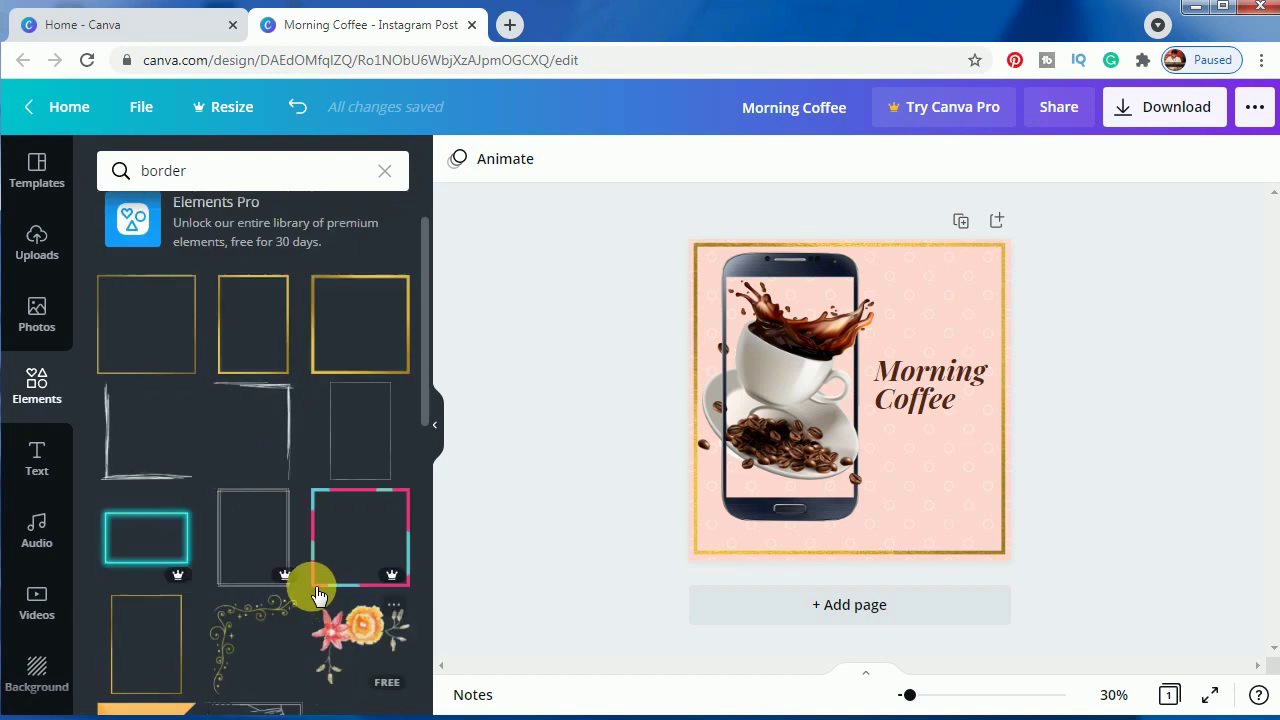
scroll(296, 548, up, 1)
scroll(296, 548, down, 5)
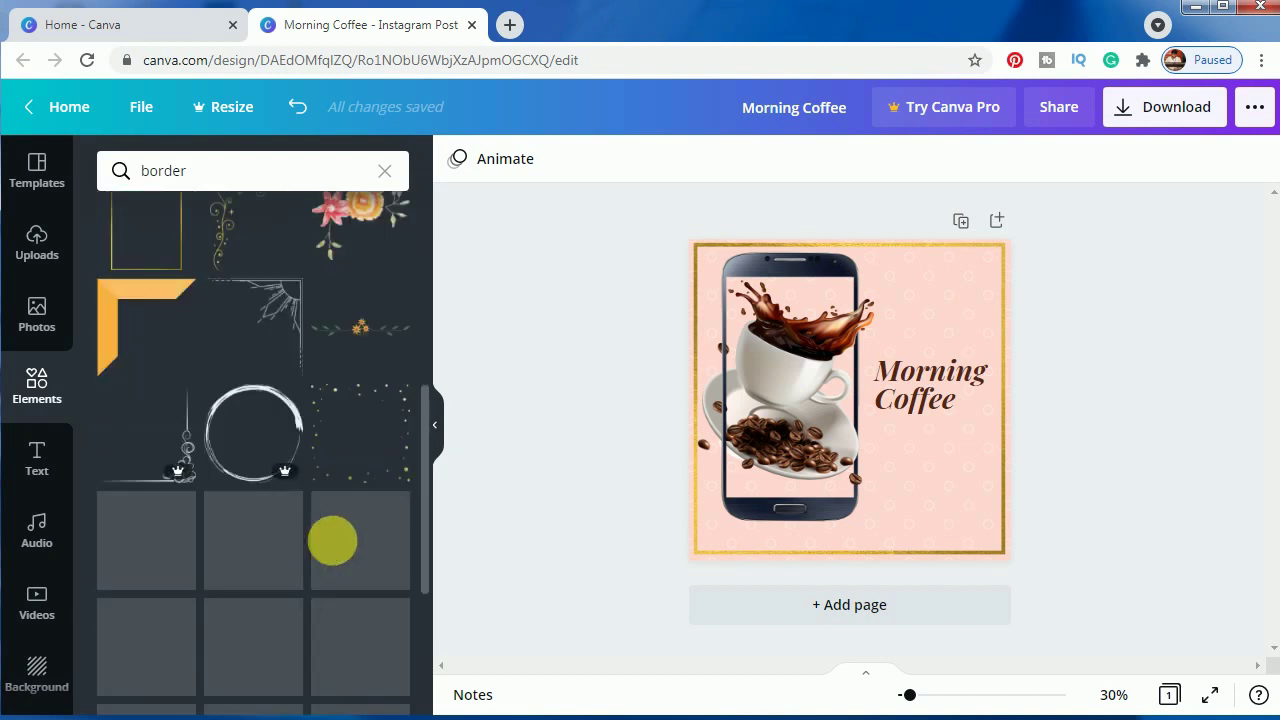
scroll(337, 555, down, 3)
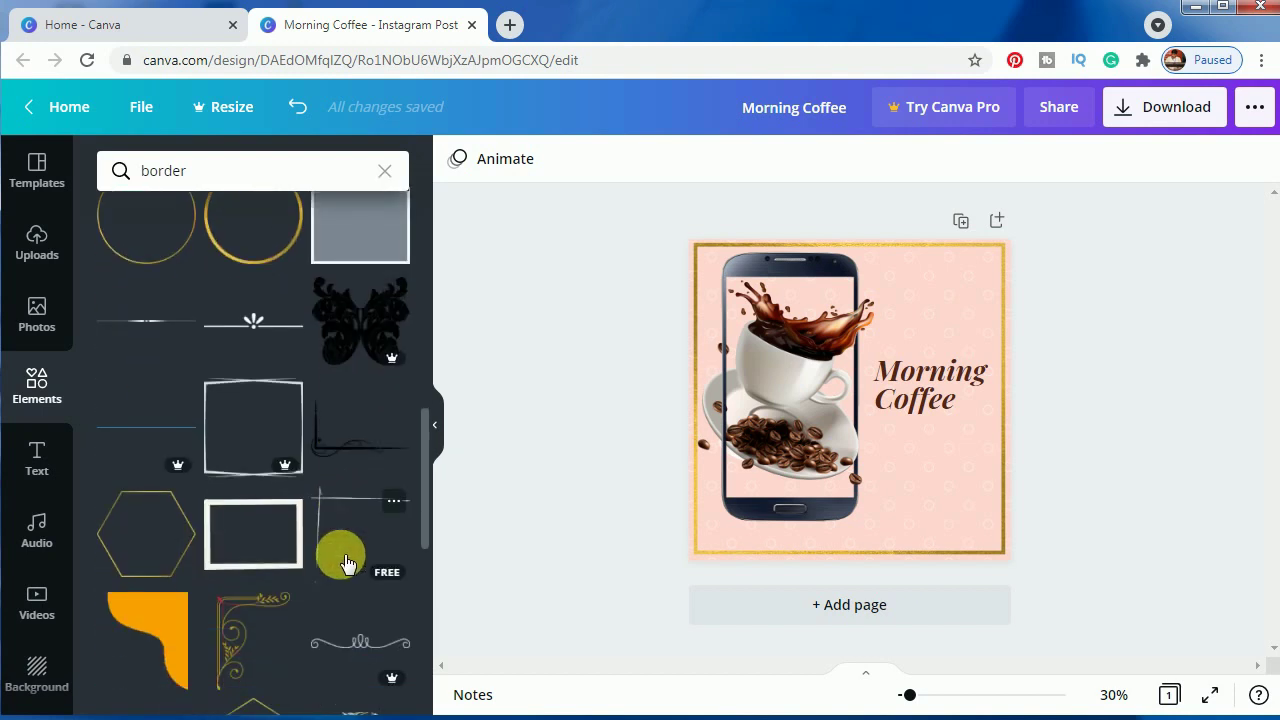
scroll(345, 563, down, 1)
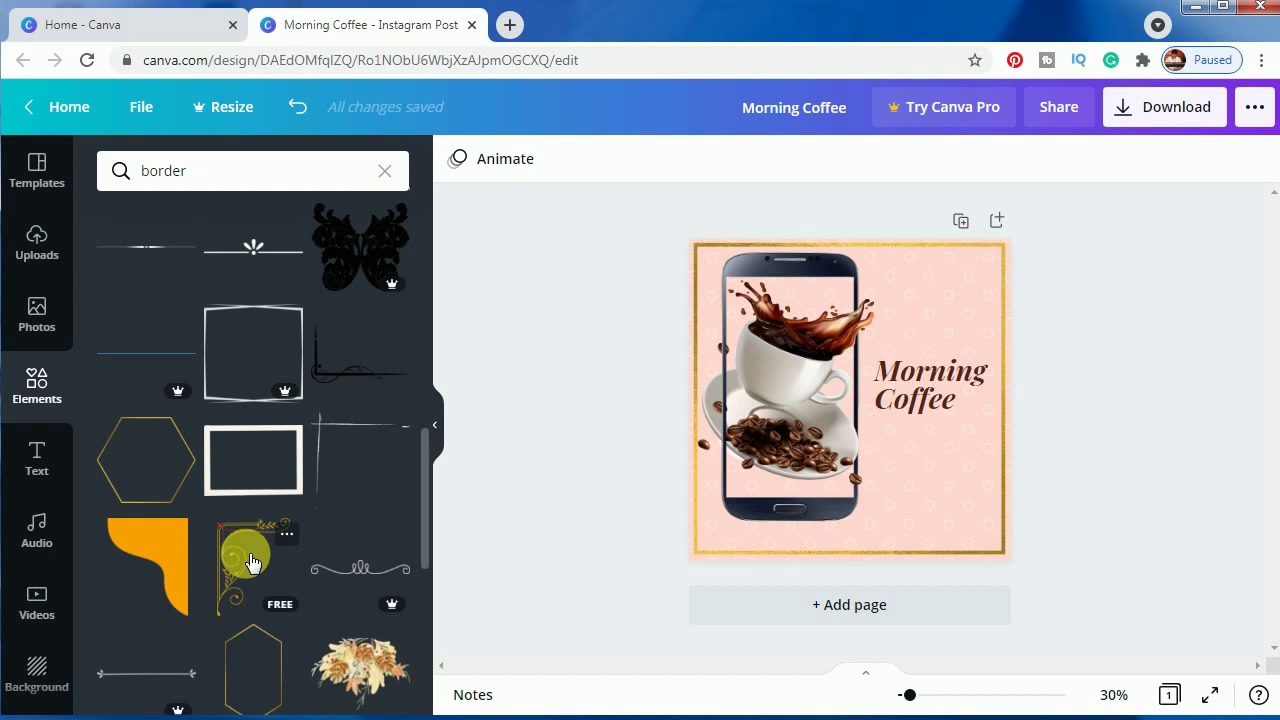
click(251, 561)
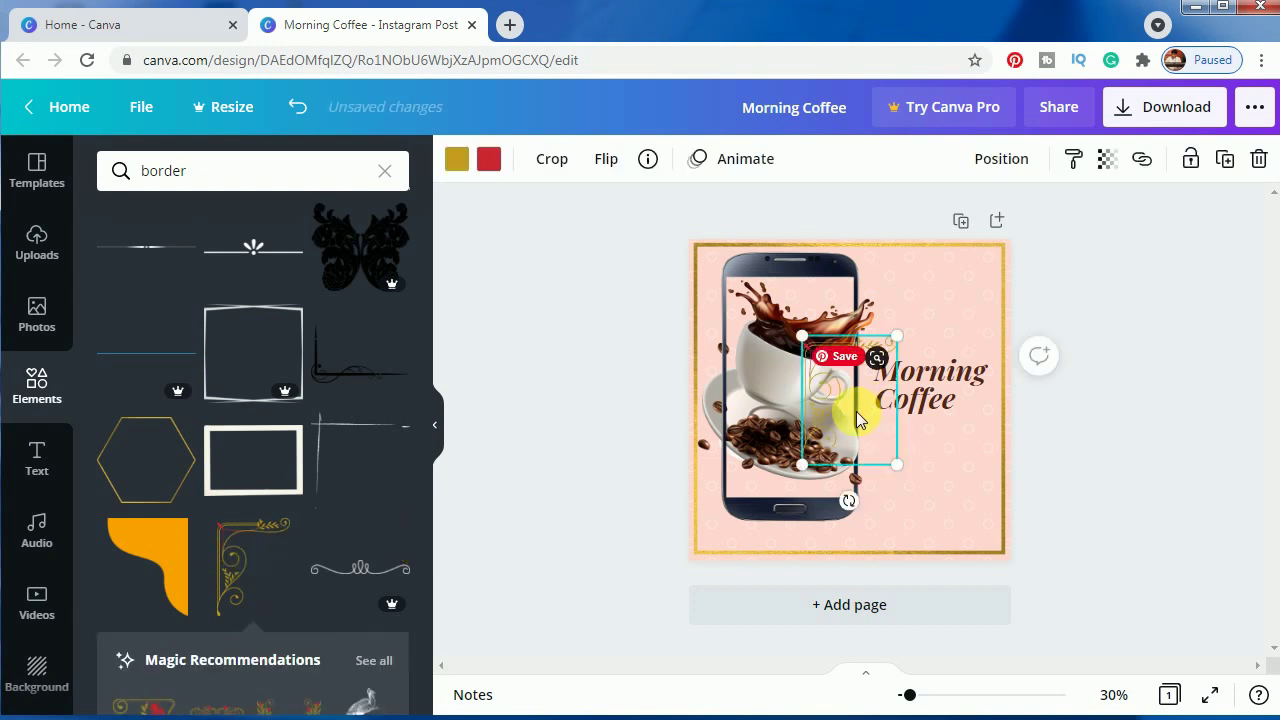
Step: Flip the ornament horizontally and move it into the top-right corner
click(607, 160)
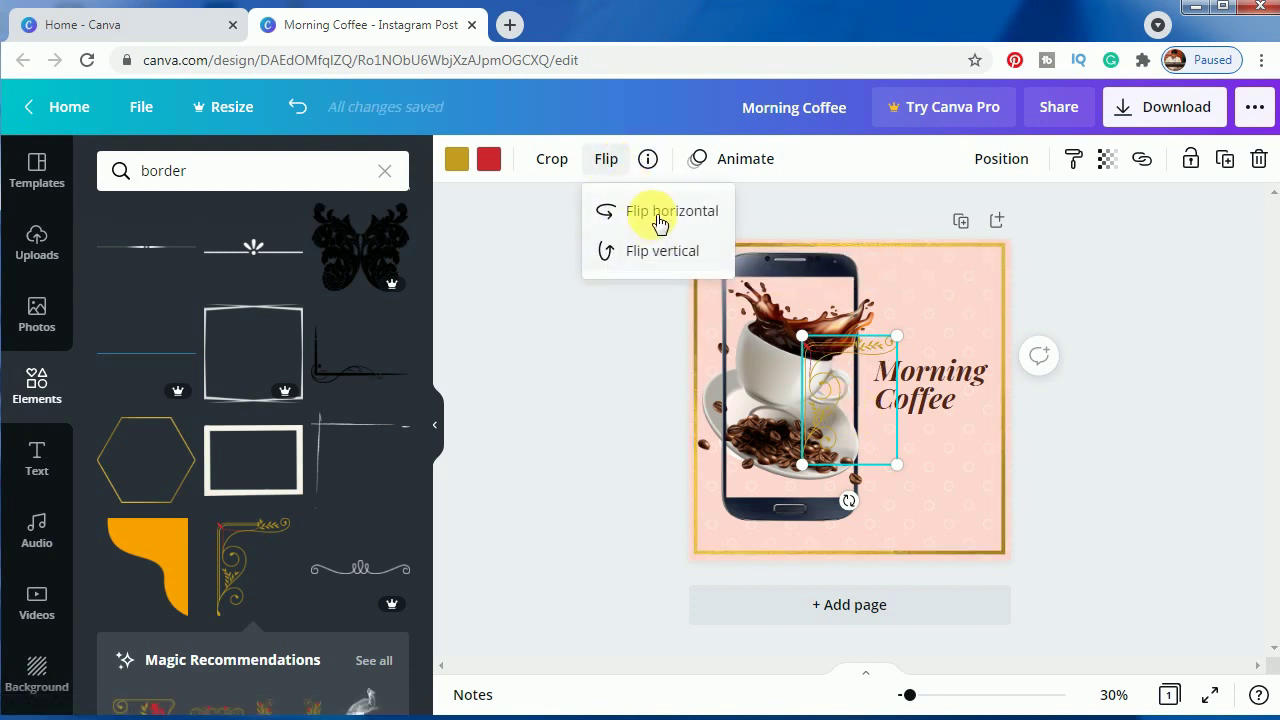
click(660, 221)
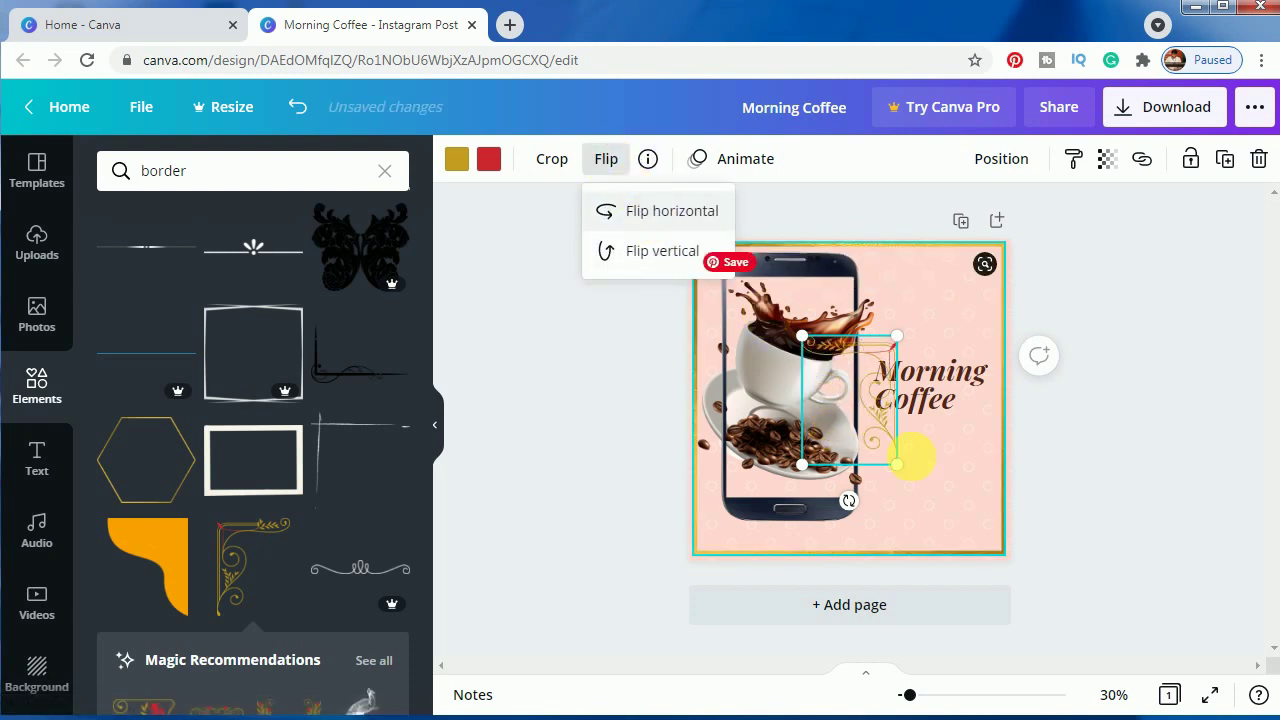
drag(855, 432, 953, 330)
drag(955, 331, 975, 326)
Step: Fine-tune the top-right ornament's position and size
key(Left)
key(Left)
key(Left)
key(Left)
key(Left)
key(Left)
key(Left)
key(Left)
key(Left)
key(Left)
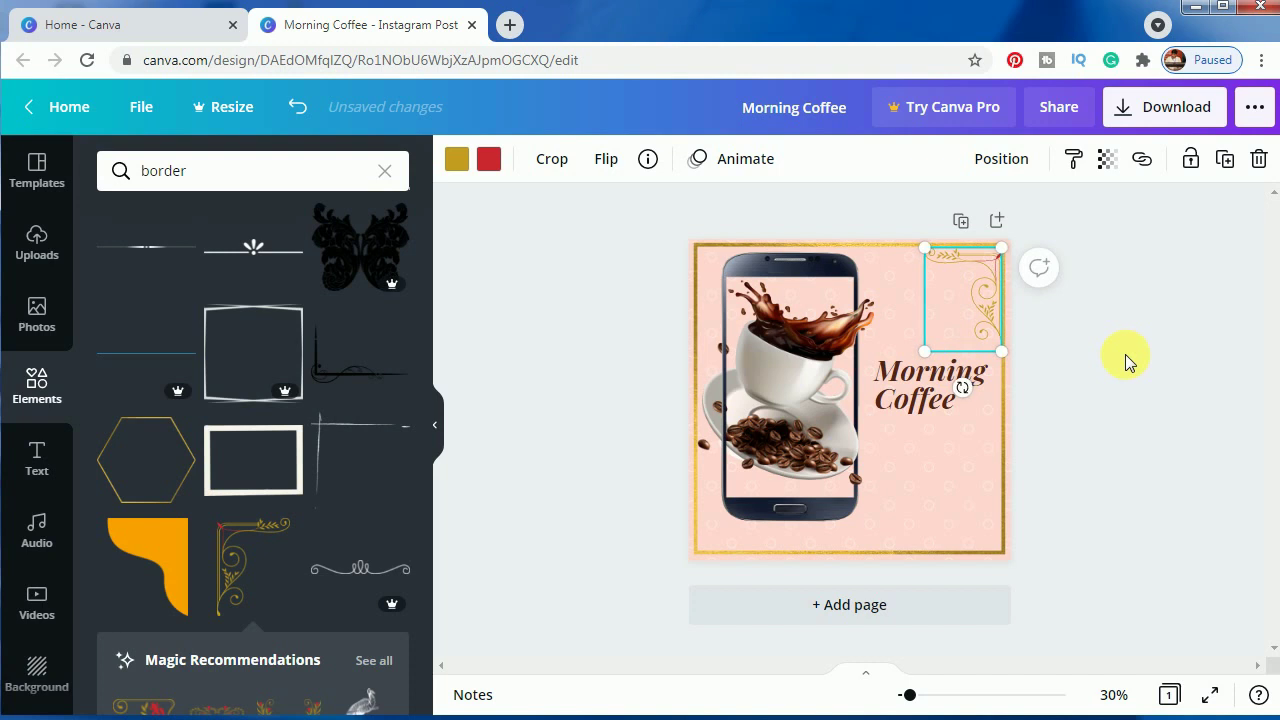
key(Down)
key(Down)
key(Down)
key(Down)
key(Down)
key(Down)
key(Down)
key(Down)
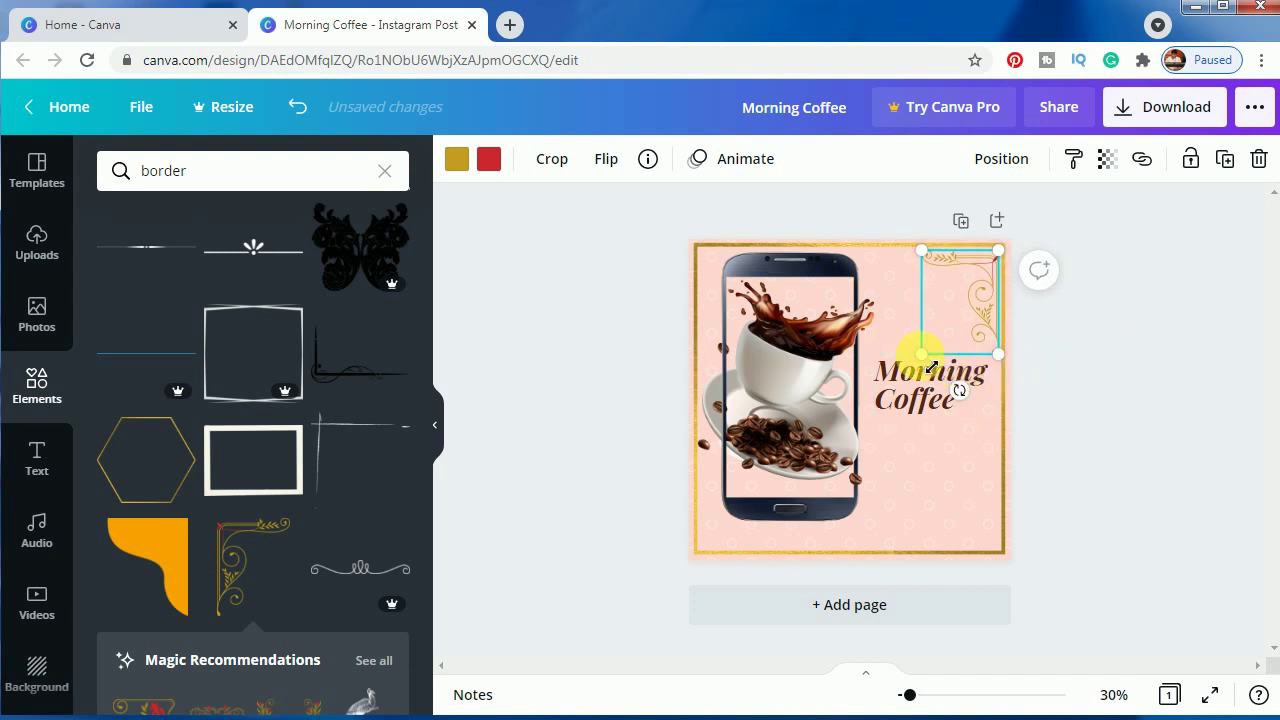
mouse_move(922, 353)
mouse_down()
mouse_move(930, 343)
mouse_move(946, 357)
mouse_up()
Step: Copy the ornament to the bottom-right corner and flip it vertically
right_click(959, 311)
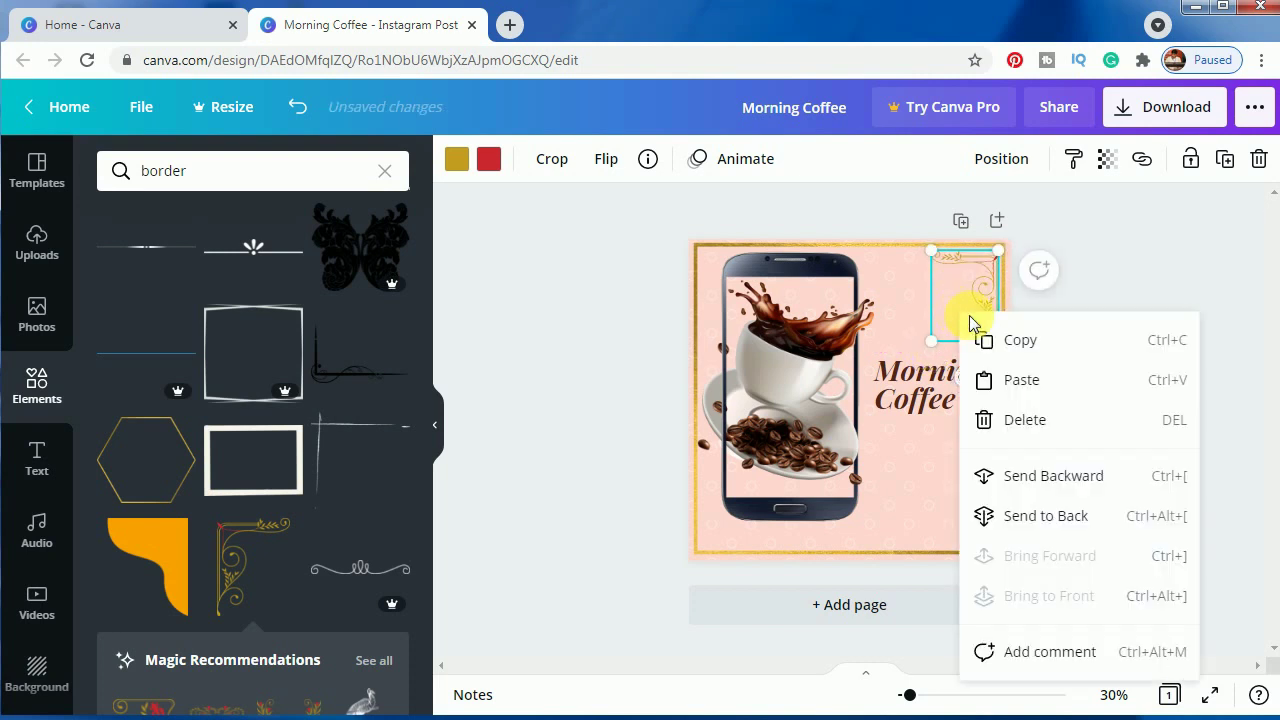
click(1020, 342)
click(945, 482)
right_click(945, 482)
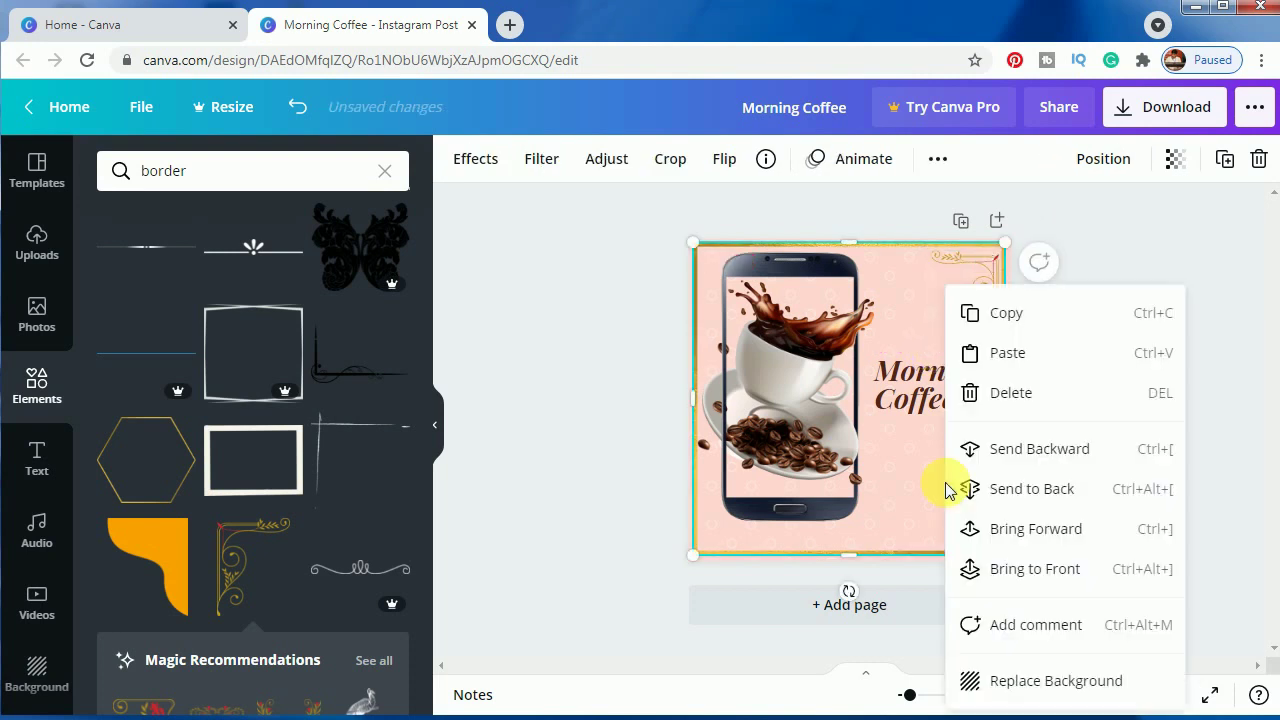
click(990, 353)
drag(965, 332, 967, 532)
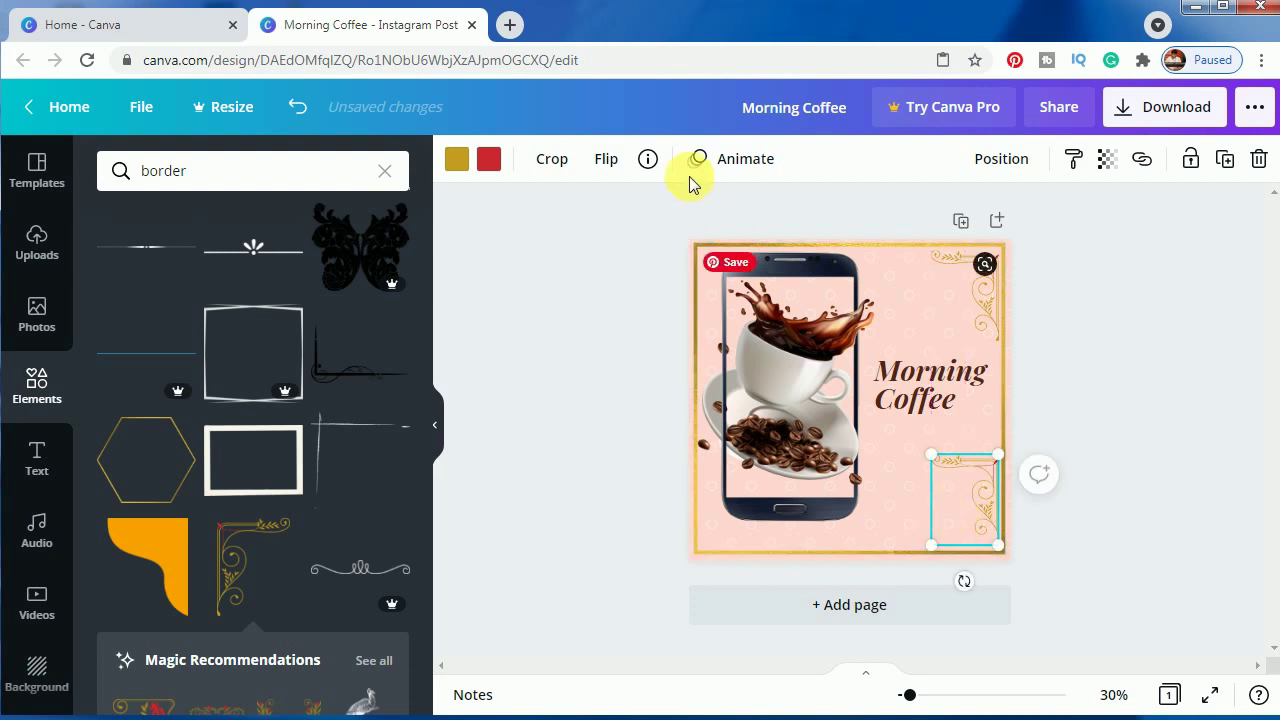
click(606, 159)
click(643, 250)
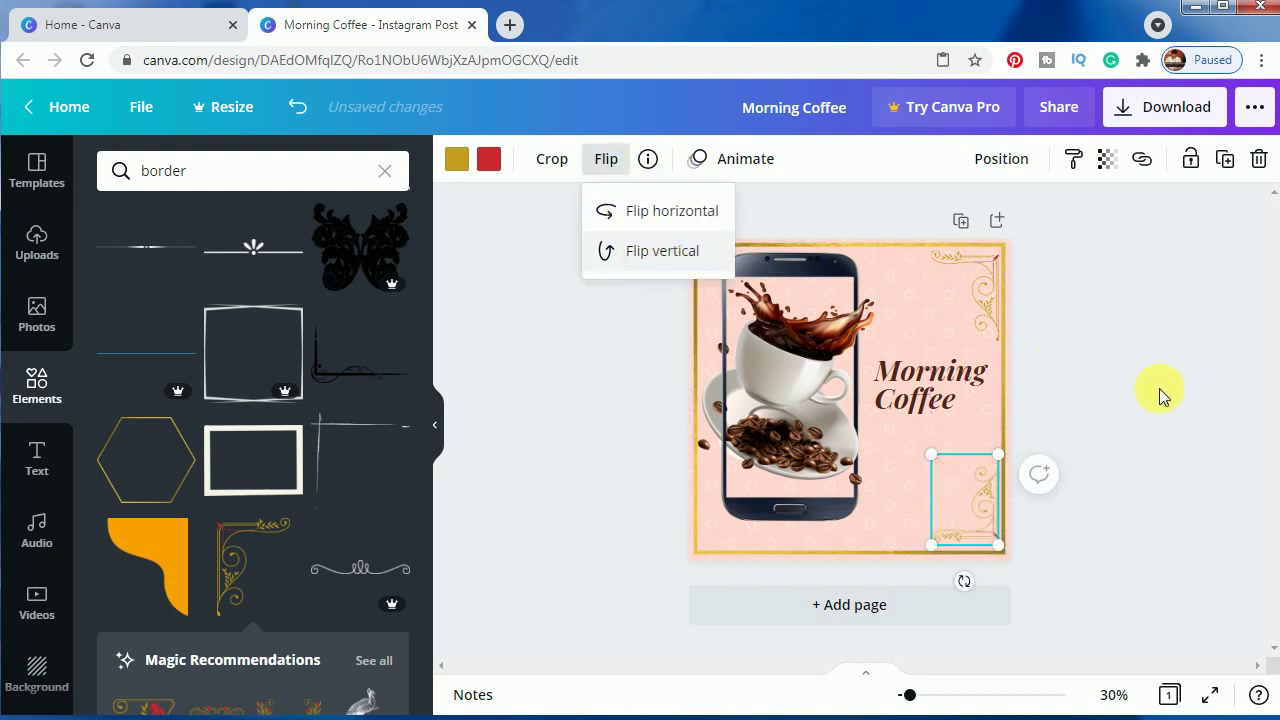
click(1136, 399)
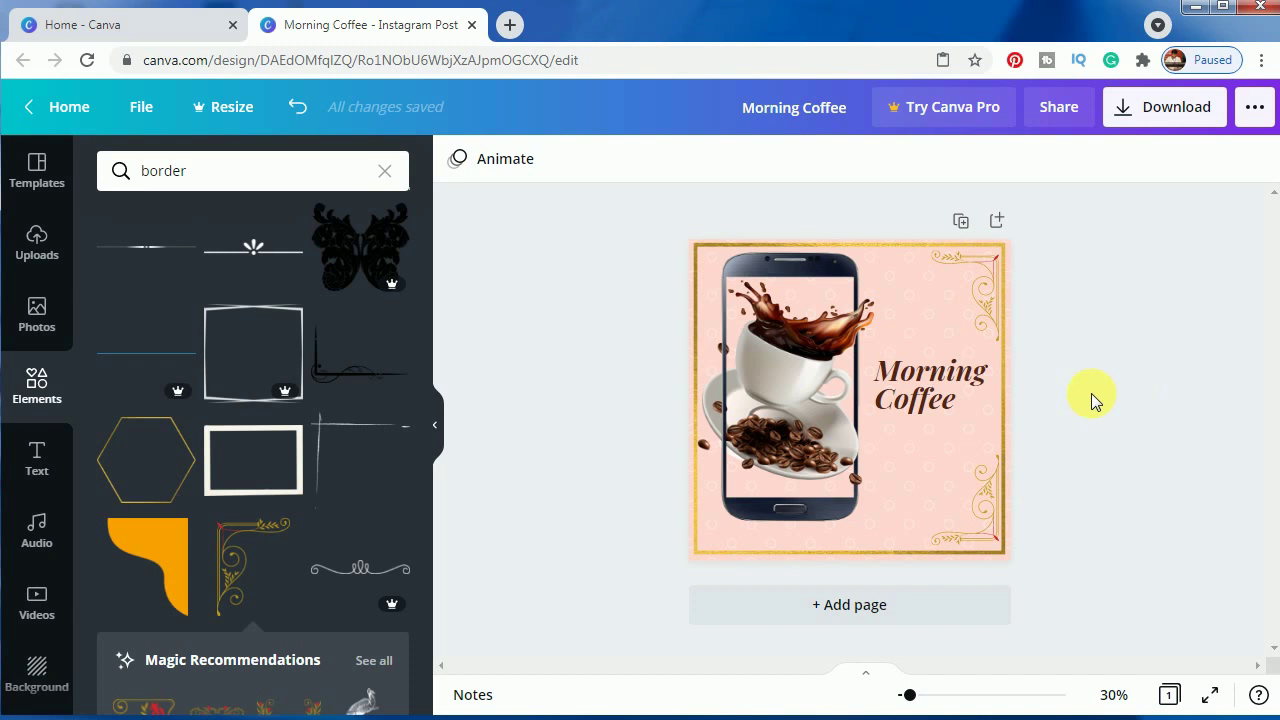